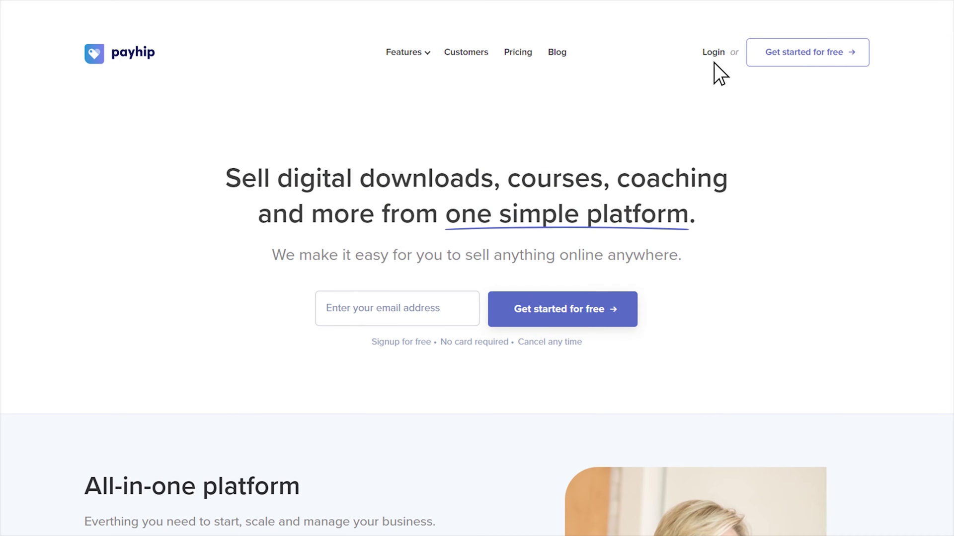
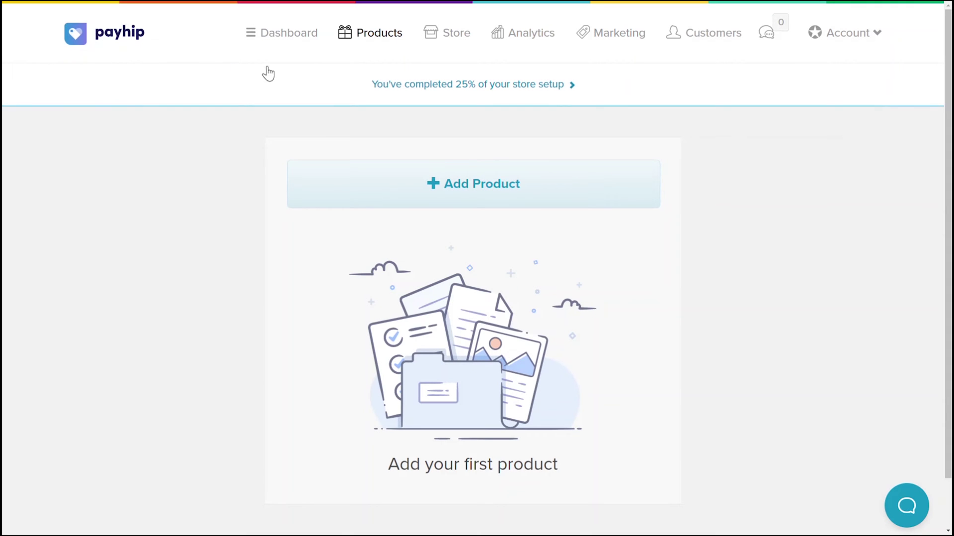
- Log in with the store e-mail and start a Coaching Service titled 'Nutrition Coaching by' the coach's full name
{"action": "left_click", "coordinate": [427, 184]}
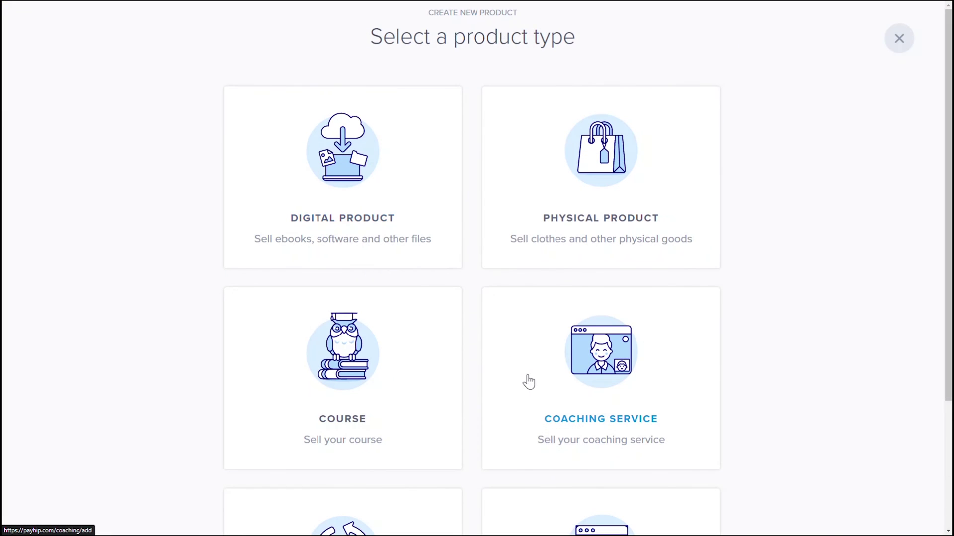
{"action": "left_click", "coordinate": [523, 424]}
{"action": "type", "text": "Nutr"}
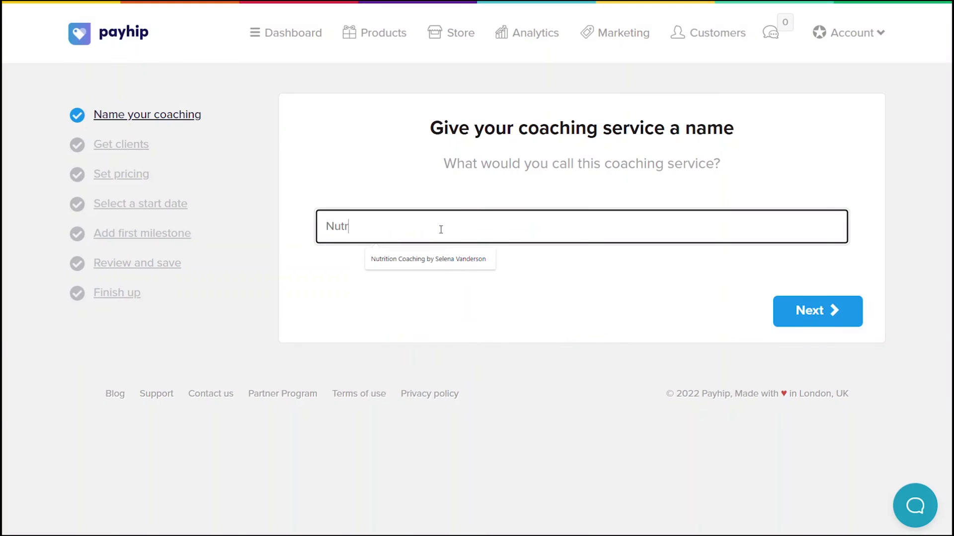
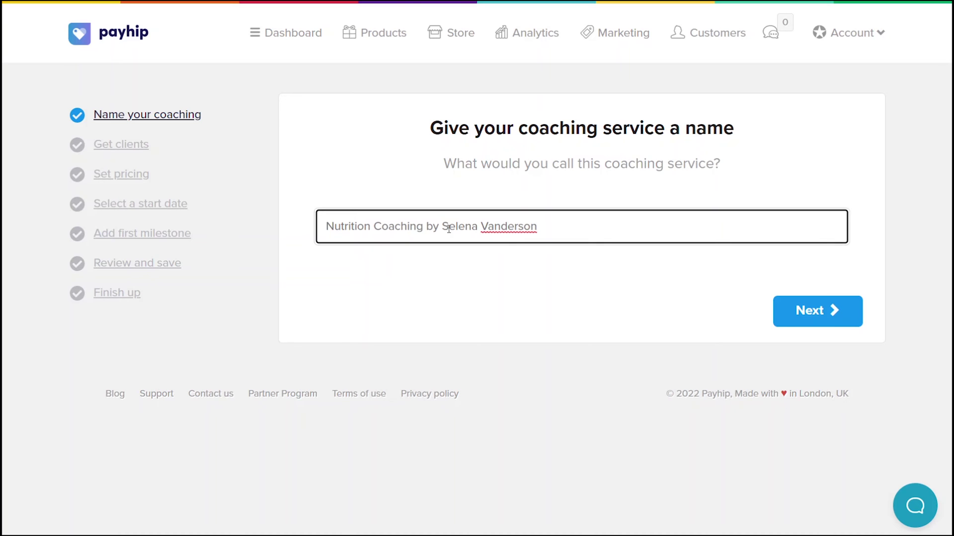
{"action": "left_click", "coordinate": [799, 315]}
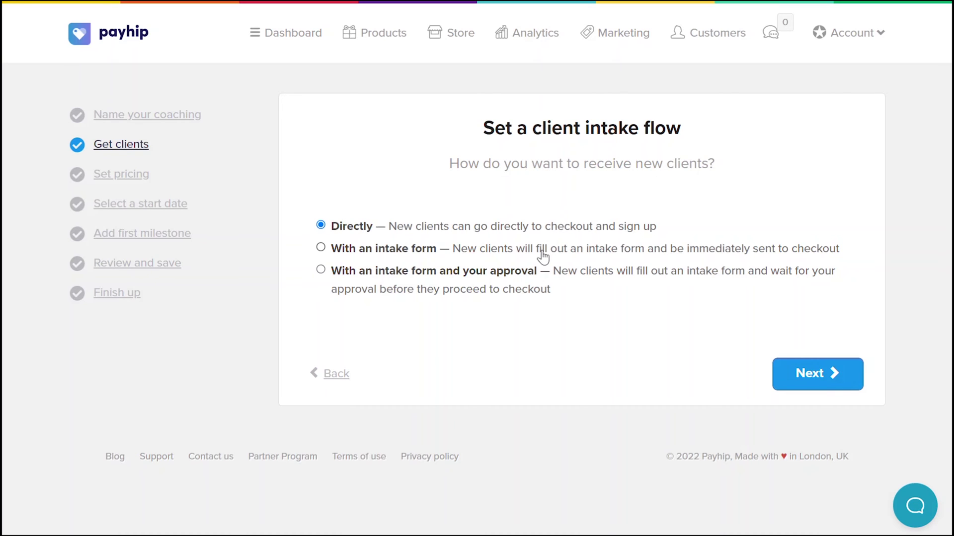
- Choose the 'With an intake form and your approval' client intake flow
{"action": "left_click", "coordinate": [543, 254]}
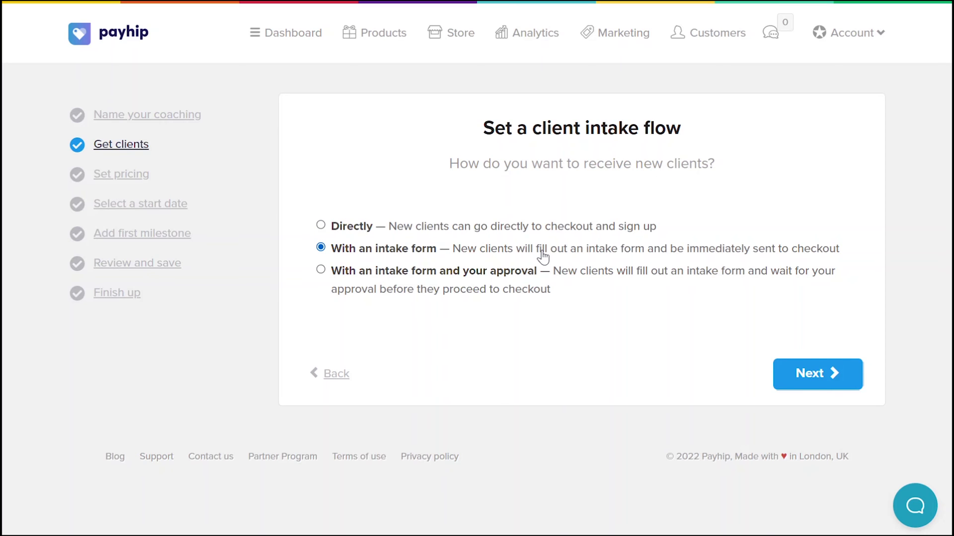
{"action": "left_click", "coordinate": [543, 274]}
- Set the one-time purchase plan price to CA$120
{"action": "left_click", "coordinate": [779, 382]}
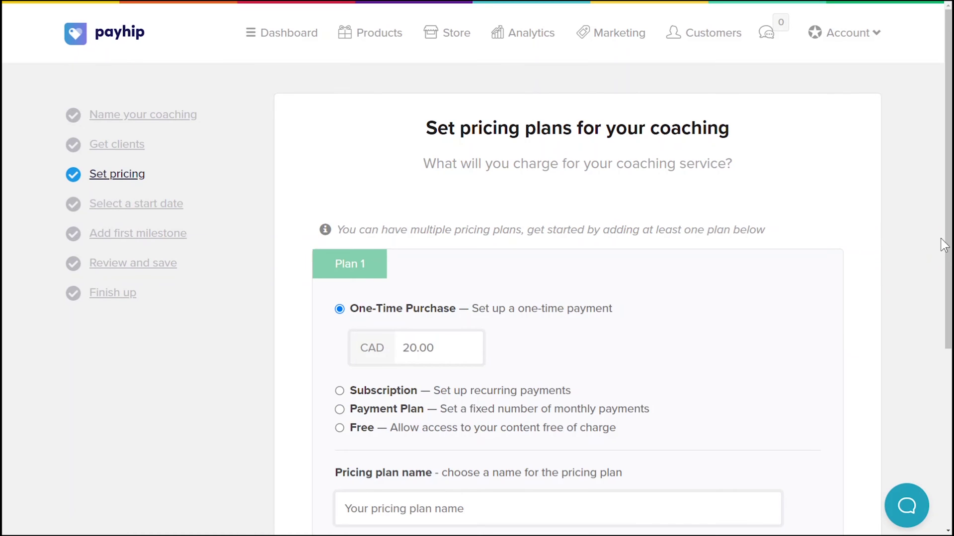
{"action": "scroll", "coordinate": [940, 238], "scroll_direction": "down", "scroll_amount": 4}
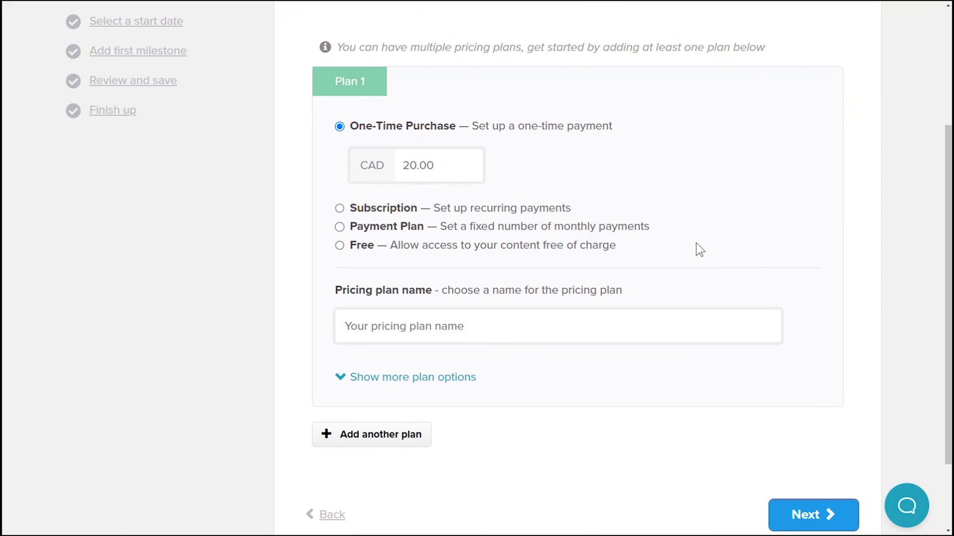
{"action": "left_click", "coordinate": [405, 167]}
{"action": "type", "text": "1"}
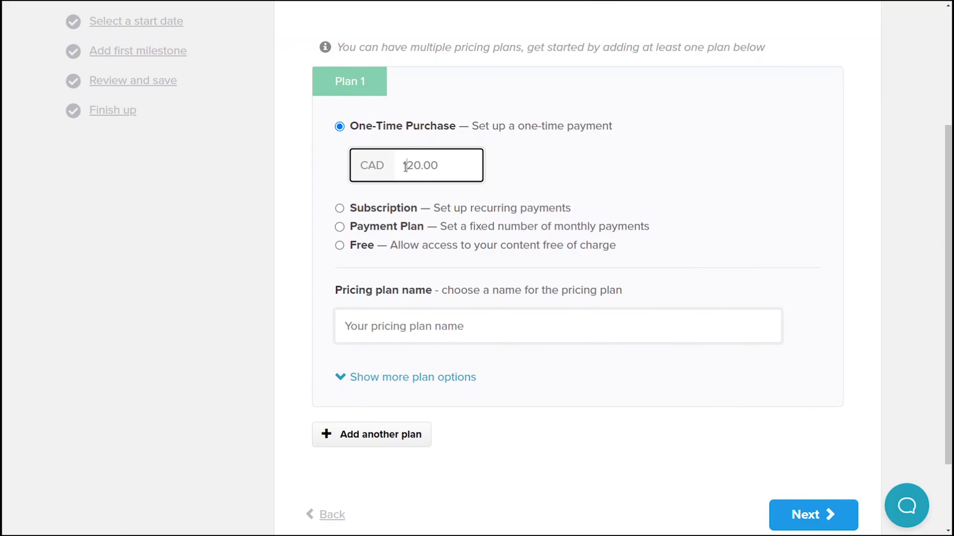
- Make a plan a subscription billed every month and adjust its price
{"action": "left_click", "coordinate": [388, 211]}
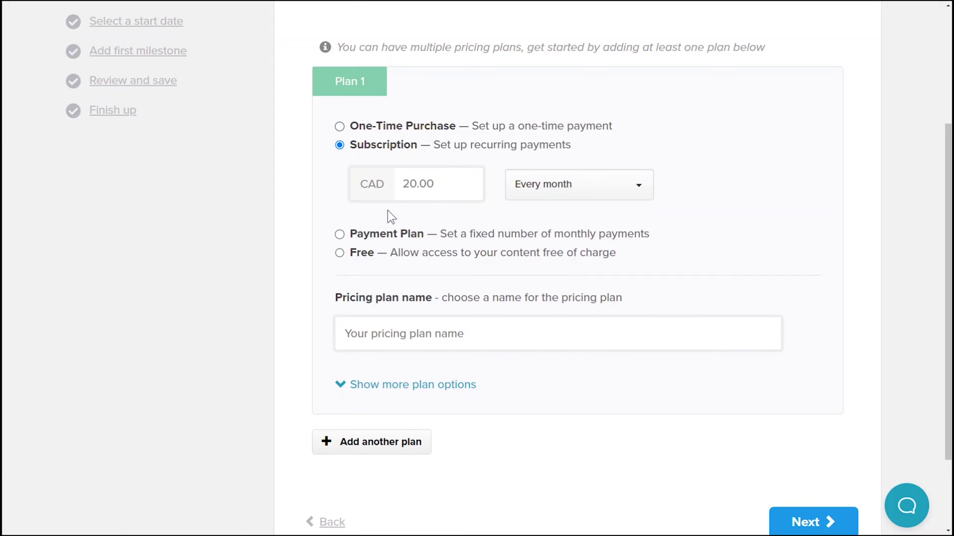
{"action": "left_click", "coordinate": [409, 184]}
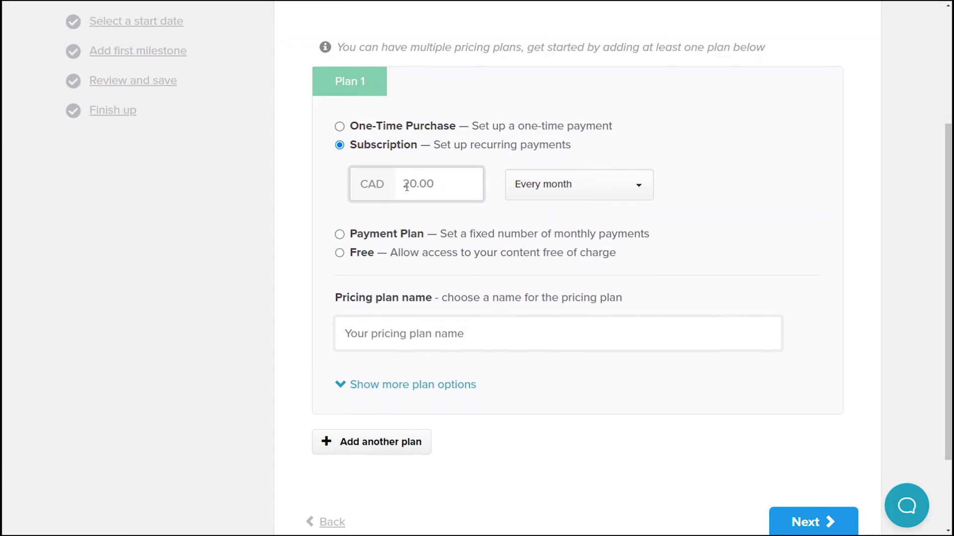
{"action": "key", "text": "BackSpace"}
{"action": "type", "text": "1"}
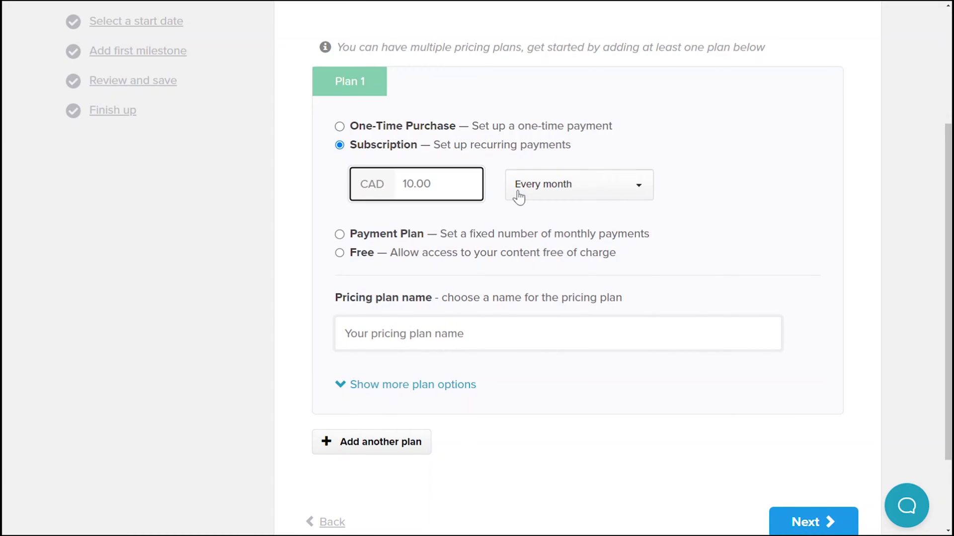
{"action": "left_click", "coordinate": [519, 192]}
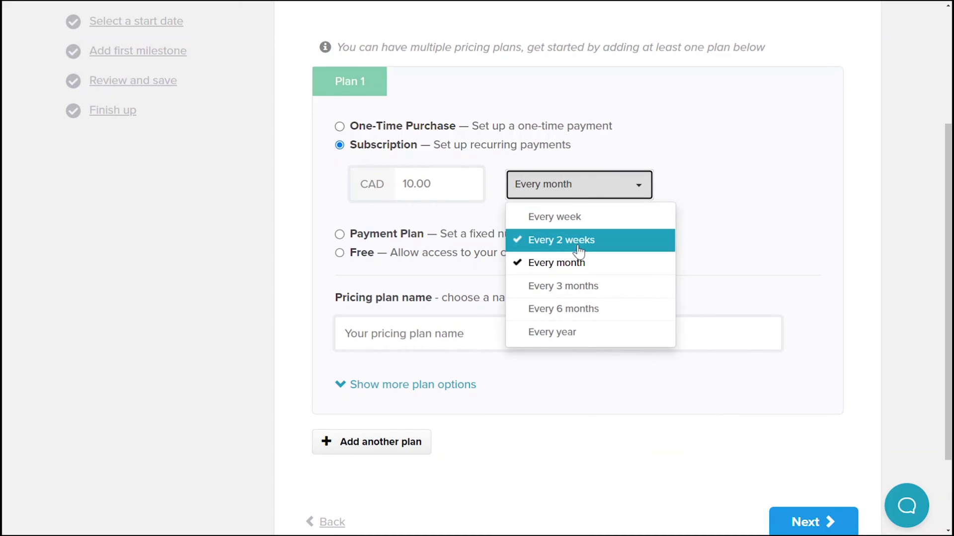
{"action": "left_click", "coordinate": [574, 267]}
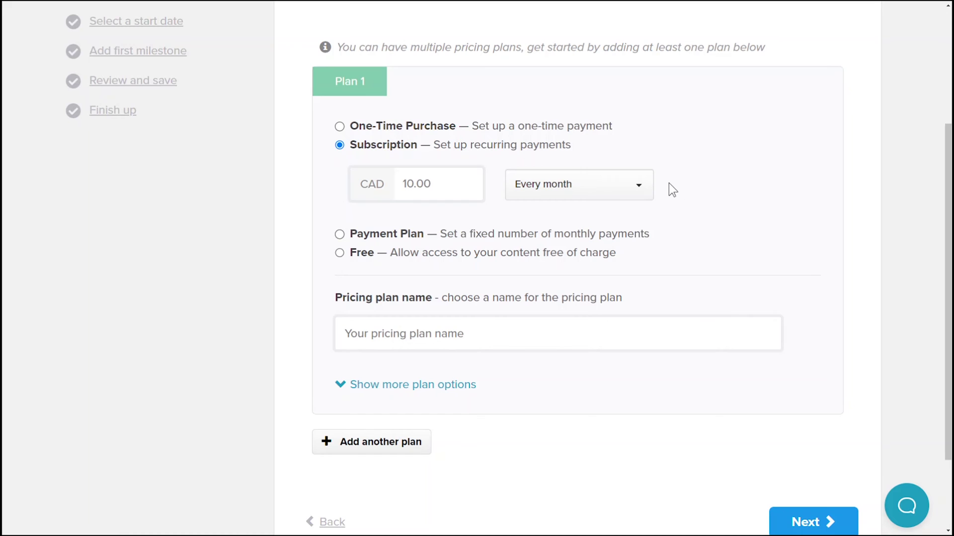
- Set up a payment plan of 15 monthly payments at CA$10
{"action": "left_click", "coordinate": [579, 235]}
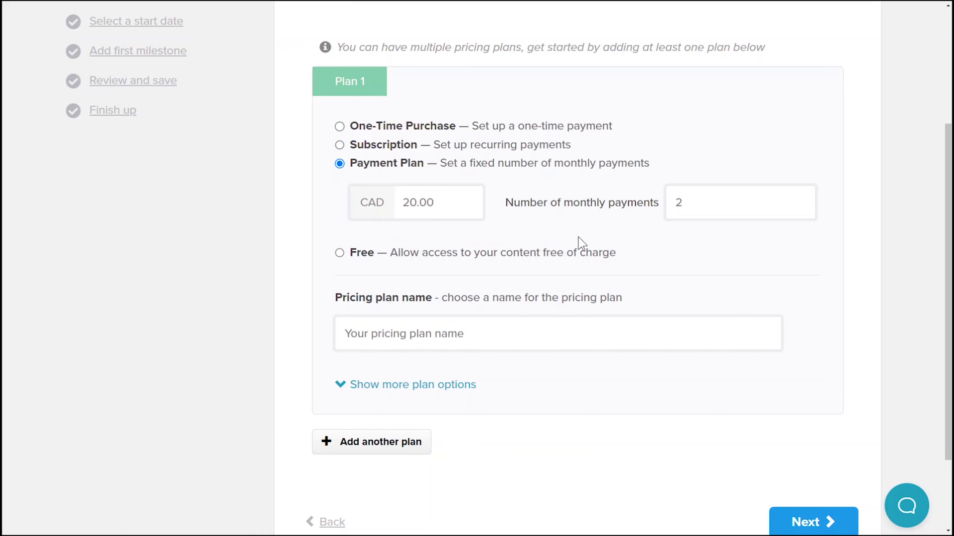
{"action": "left_click", "coordinate": [410, 202]}
{"action": "key", "text": "BackSpace"}
{"action": "type", "text": "1"}
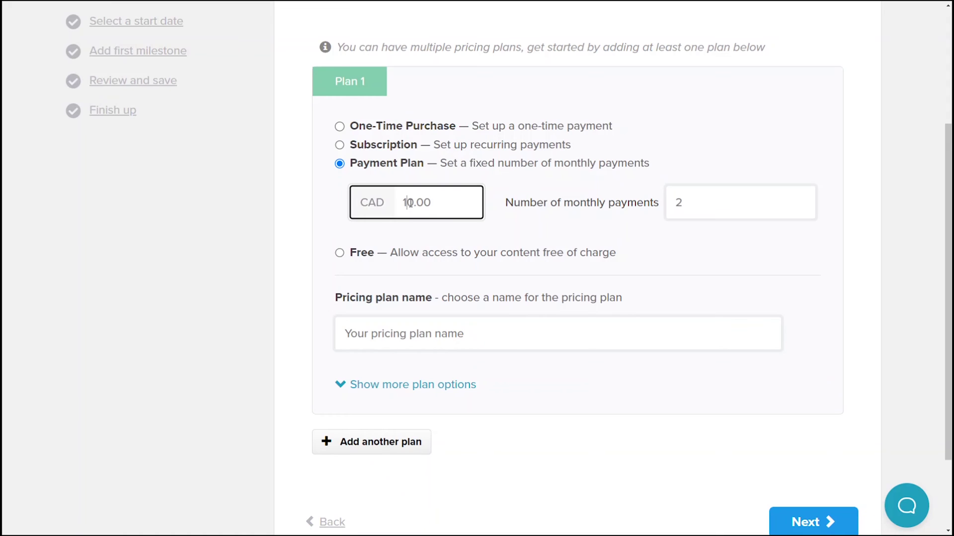
{"action": "left_click", "coordinate": [698, 204]}
{"action": "key", "text": "BackSpace"}
{"action": "type", "text": "15"}
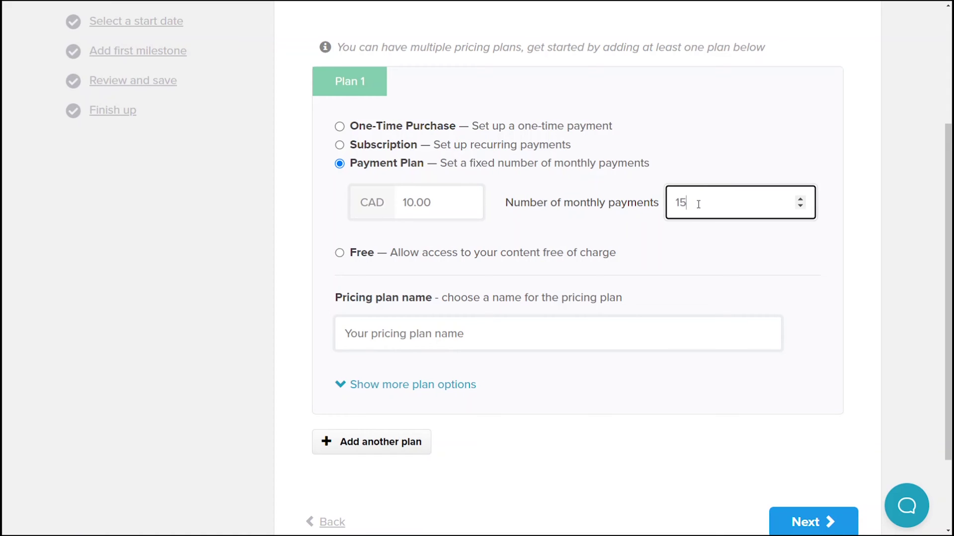
{"action": "left_click", "coordinate": [722, 165]}
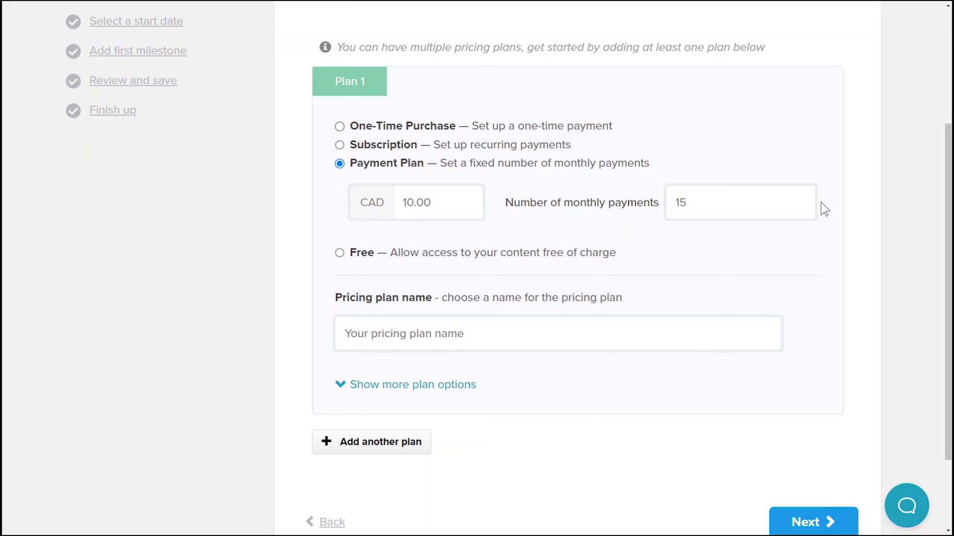
- Try the Free pricing option and look over the remaining plans
{"action": "left_click", "coordinate": [365, 254]}
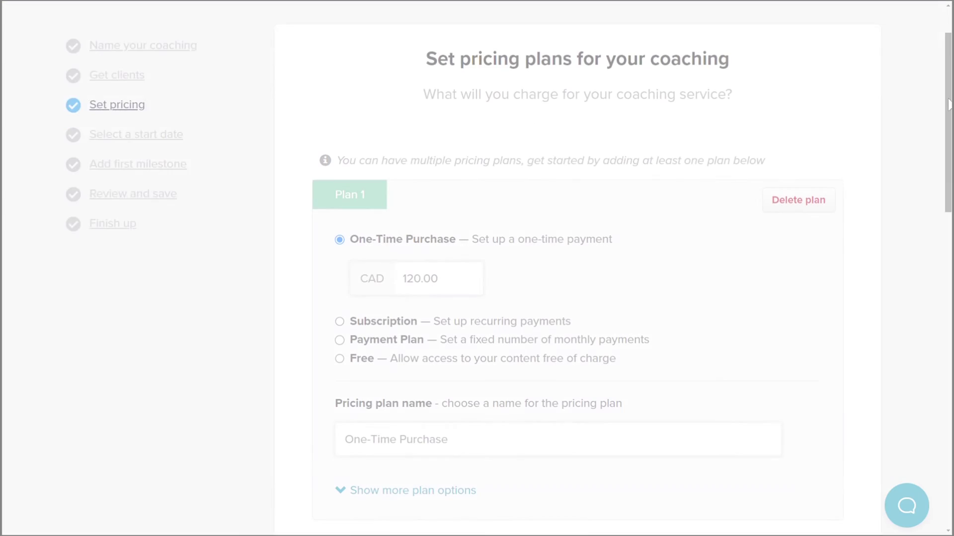
{"action": "scroll", "coordinate": [948, 147], "scroll_direction": "down", "scroll_amount": 3}
{"action": "left_click_drag", "start_coordinate": [949, 147], "coordinate": [949, 390]}
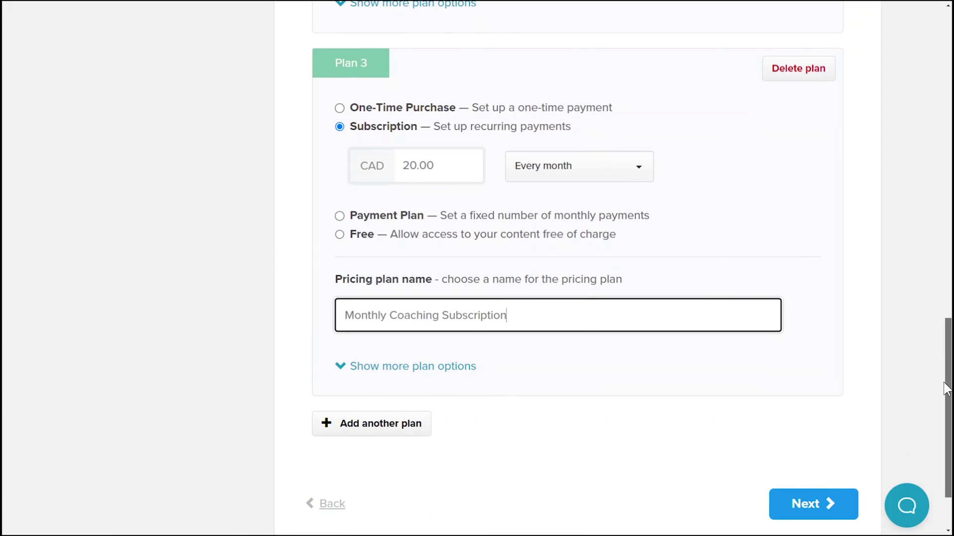
- Pick a fixed start date, then title the first milestone with the coach's name plus 'Coaching Session'
{"action": "left_click", "coordinate": [834, 511]}
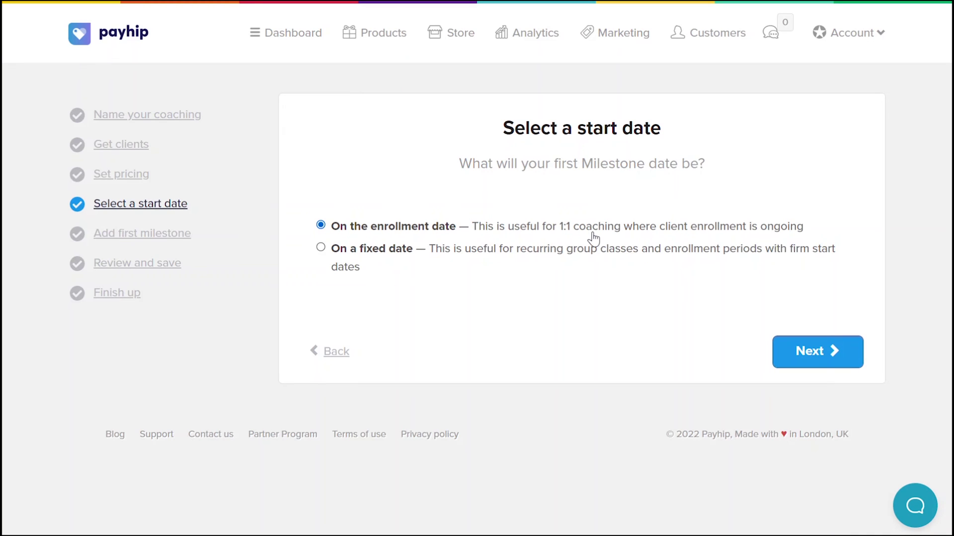
{"action": "left_click", "coordinate": [588, 258]}
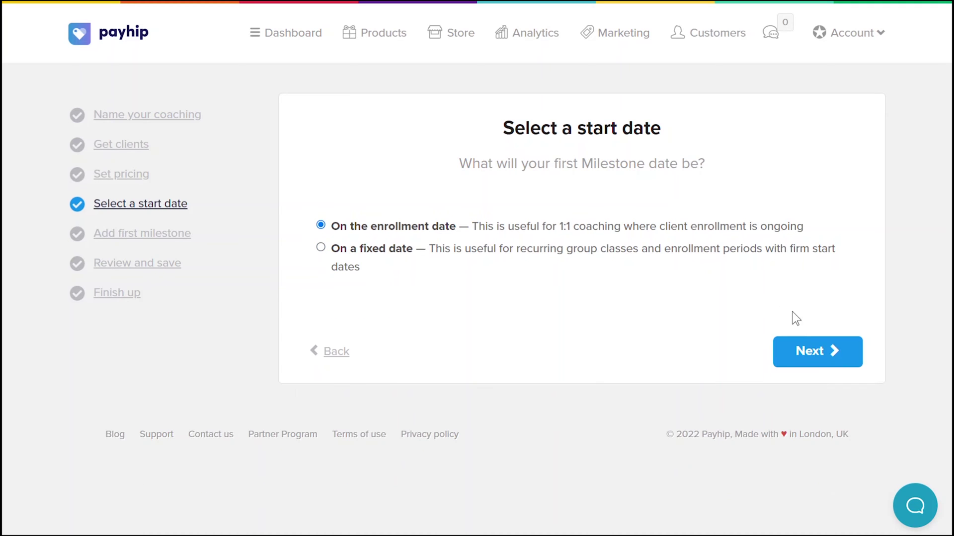
{"action": "left_click", "coordinate": [828, 351]}
{"action": "left_click", "coordinate": [395, 252]}
{"action": "type", "text": "Selena's Coaching Session"}
- Write the description intro 'Here's what we'll be doing next:' with two numbered steps: the Calendly call and answering questions
{"action": "left_click", "coordinate": [363, 373]}
{"action": "type", "text": "Here's what we'll be doing next:"}
{"action": "key", "text": "Return"}
{"action": "type", "text": "1. Please set up an online introductory video call with me using the Calendly link attached"}
{"action": "key", "text": "Return"}
{"action": "type", "text": "Please"}
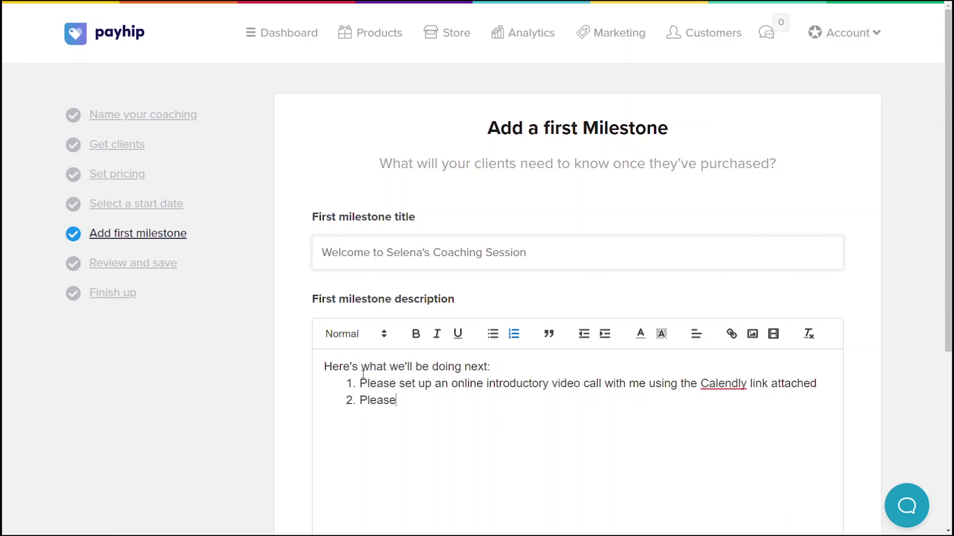
{"action": "type", "text": " answer the following questions on the comment section so I can get to know you better before our session"}
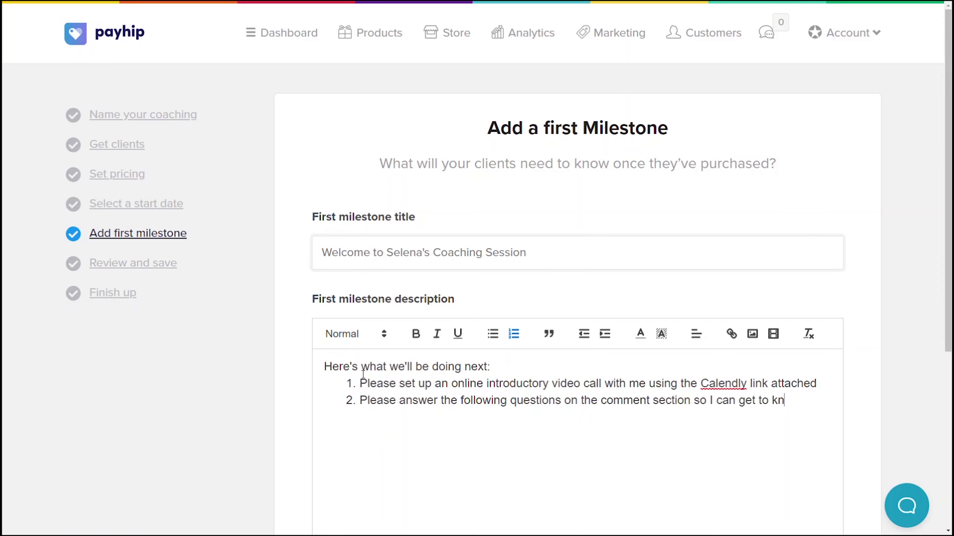
{"action": "key", "text": "Return"}
{"action": "key", "text": "Return"}
{"action": "key", "text": "Return"}
- Add 'Questions for you to answer:' with bulleted questions about session and nutrition goals
{"action": "type", "text": "Questions for you to answer:"}
{"action": "key", "text": "Return"}
{"action": "left_click", "coordinate": [494, 338]}
{"action": "type", "text": "What "}
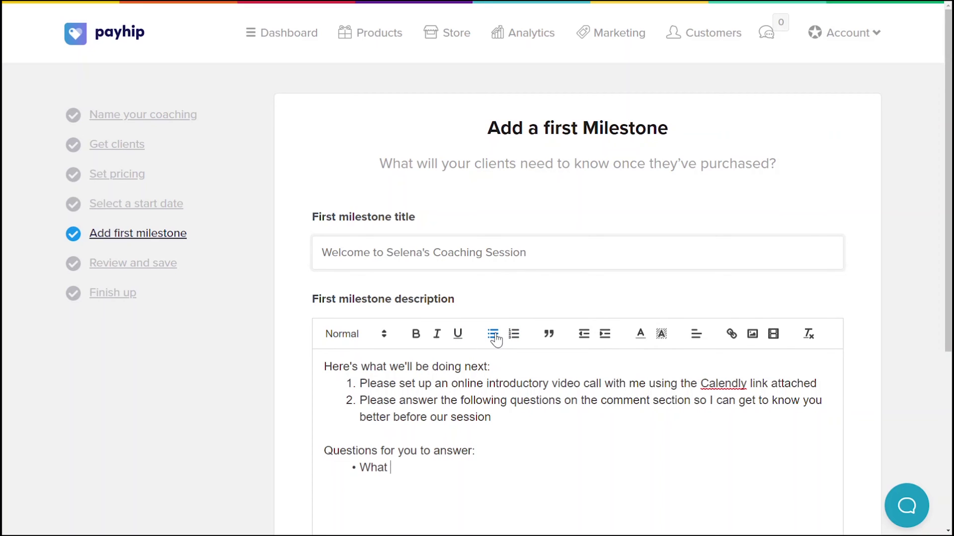
{"action": "type", "text": "is your goal for this coaching session?"}
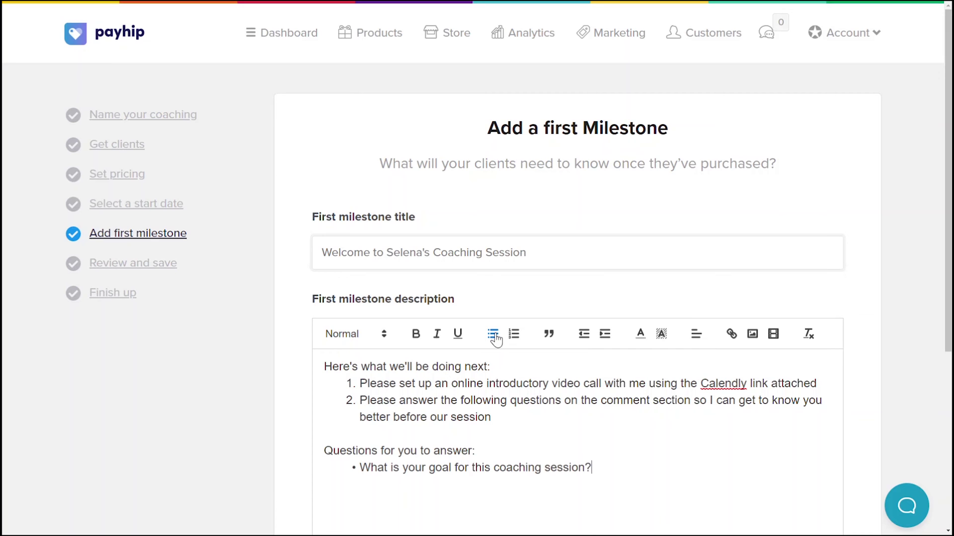
{"action": "key", "text": "Return"}
{"action": "type", "text": "What do you hope to accomplish for your nutrition goals?"}
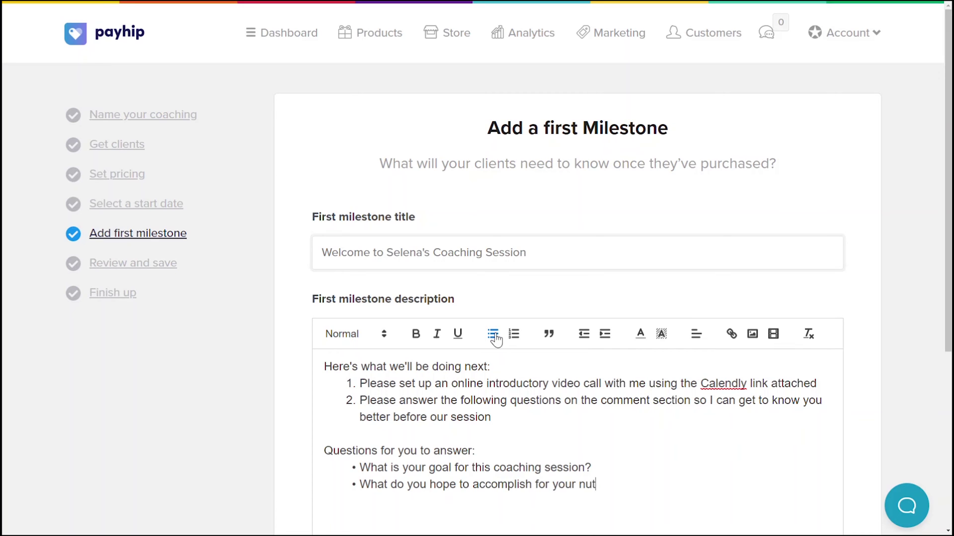
{"action": "scroll", "coordinate": [898, 224], "scroll_direction": "down", "scroll_amount": 5}
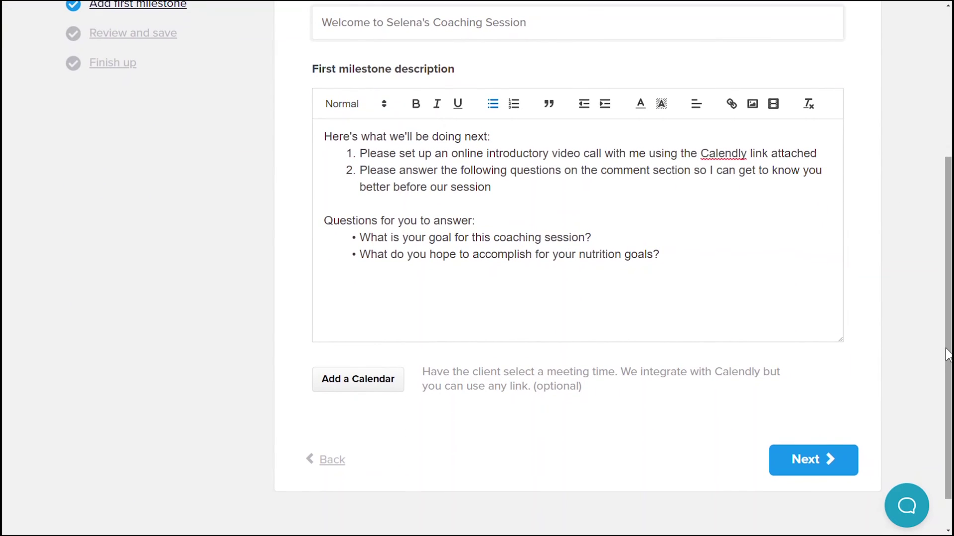
- Add a calendar to the milestone and paste the Calendly link as its URL
{"action": "left_click", "coordinate": [326, 385]}
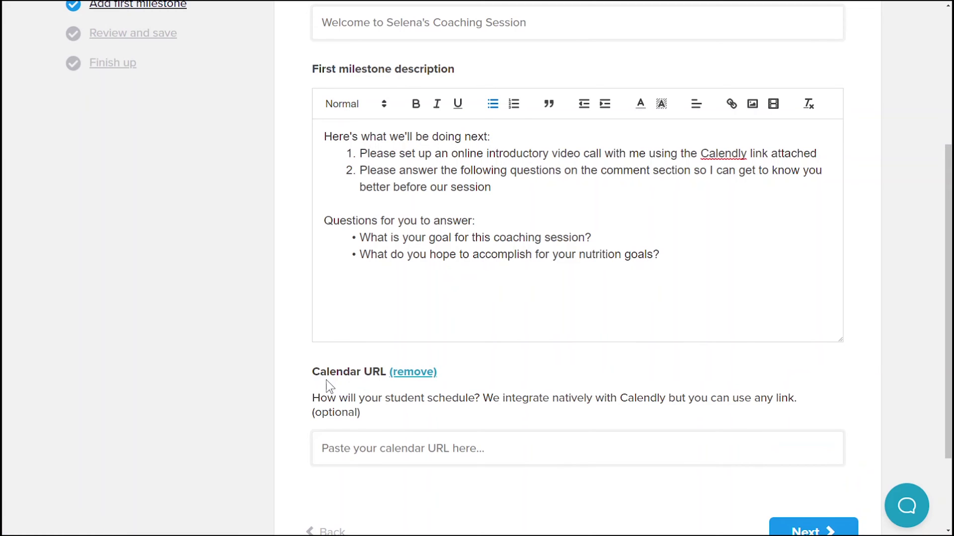
{"action": "left_click", "coordinate": [357, 453]}
{"action": "type", "text": "https://calendly.com/payhipimelda/testing-only"}
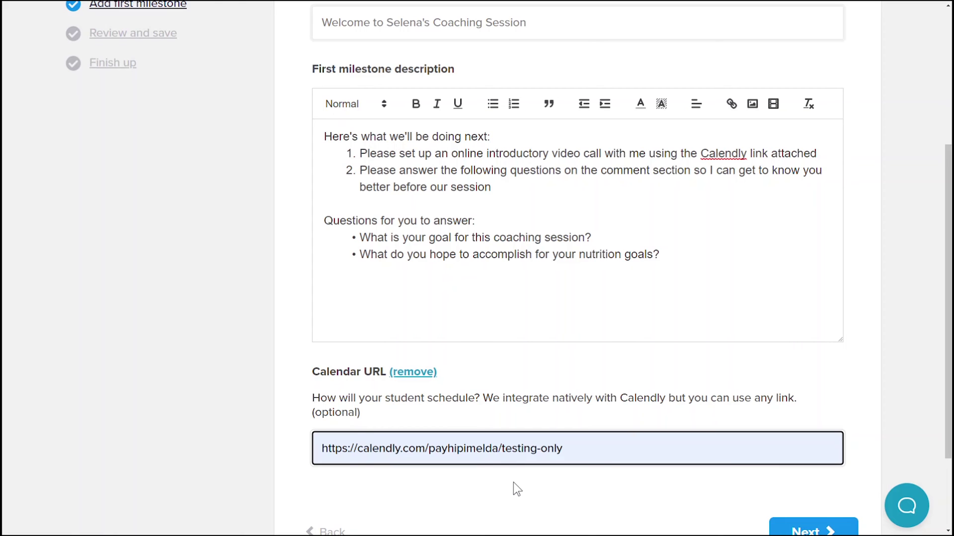
{"action": "scroll", "coordinate": [517, 489], "scroll_direction": "down", "scroll_amount": 2}
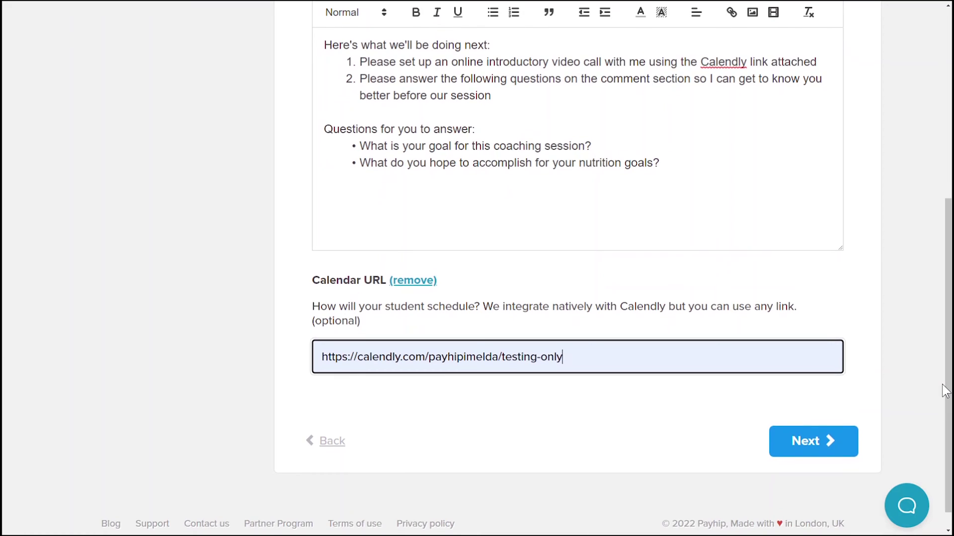
- Review the coaching service summary and add the coaching service
{"action": "left_click", "coordinate": [817, 446]}
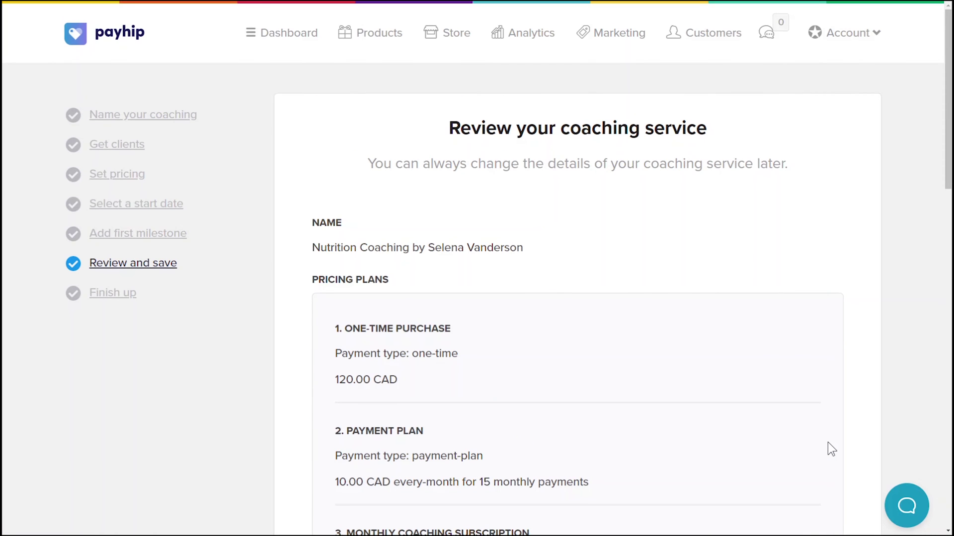
{"action": "left_click_drag", "start_coordinate": [947, 172], "coordinate": [950, 485]}
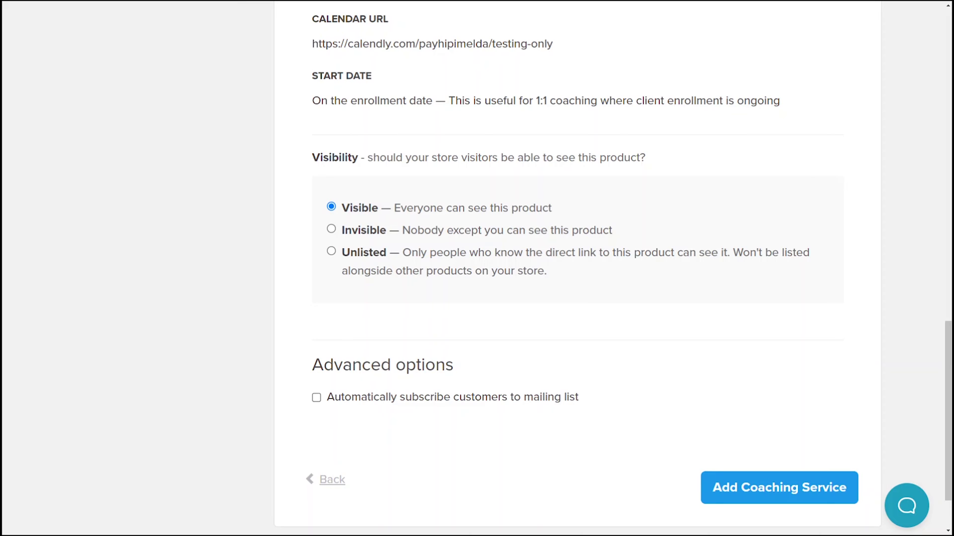
{"action": "left_click", "coordinate": [781, 481]}
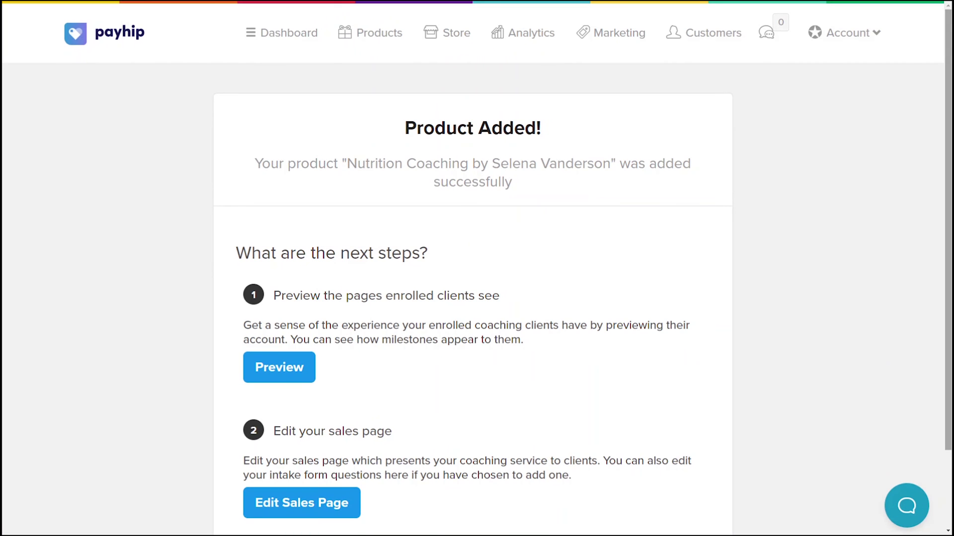
- Manage Nutrition Coaching from Products and open its sales page from the Pages tab
{"action": "scroll", "coordinate": [769, 268], "scroll_direction": "down", "scroll_amount": 2}
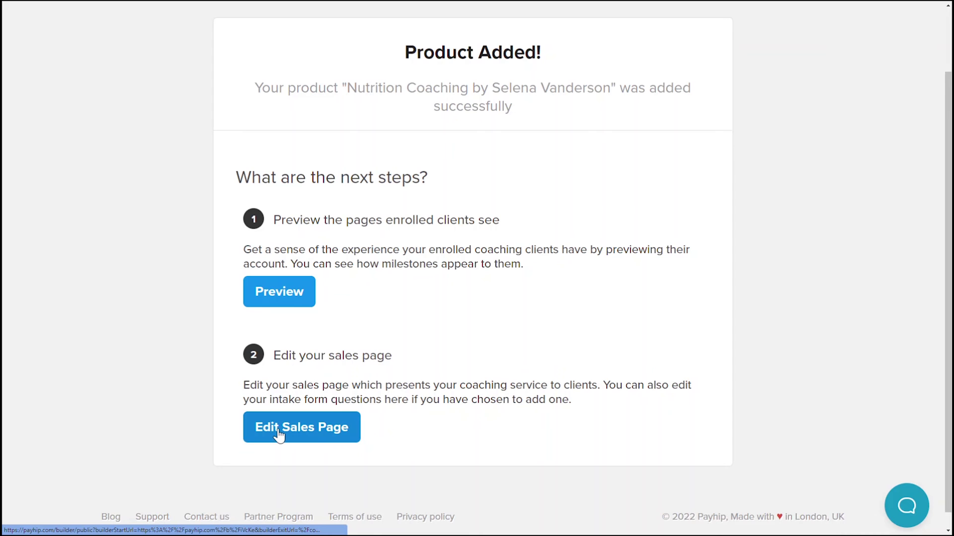
{"action": "scroll", "coordinate": [479, 149], "scroll_direction": "up", "scroll_amount": 2}
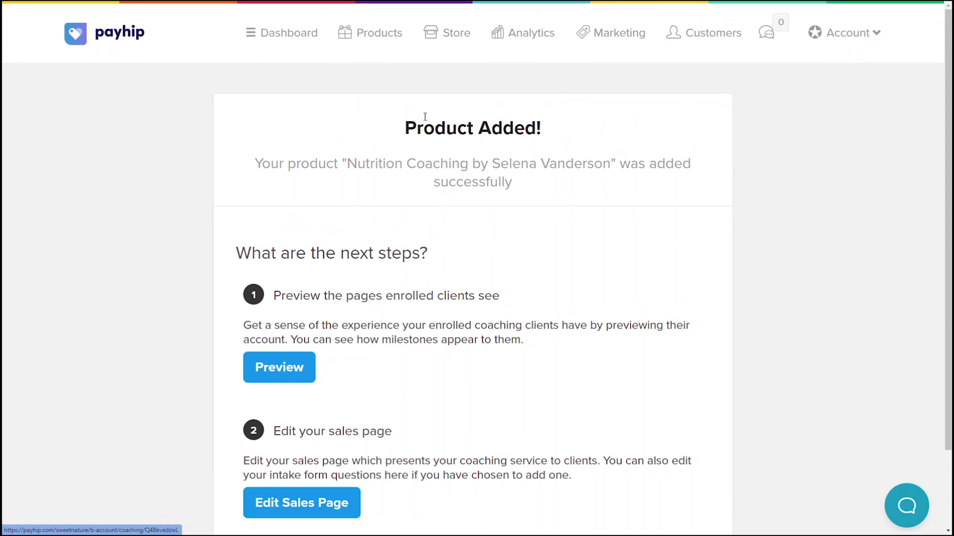
{"action": "left_click", "coordinate": [381, 34]}
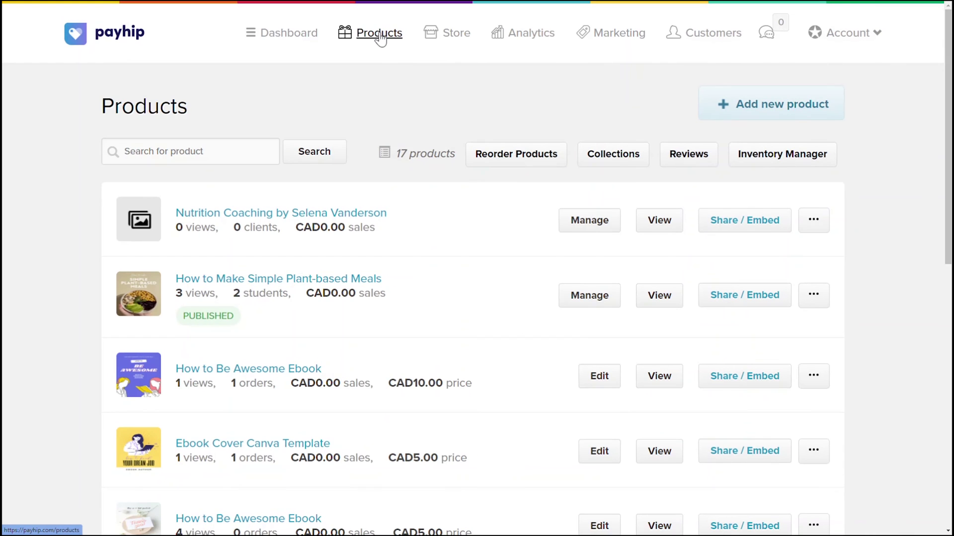
{"action": "left_click", "coordinate": [589, 221]}
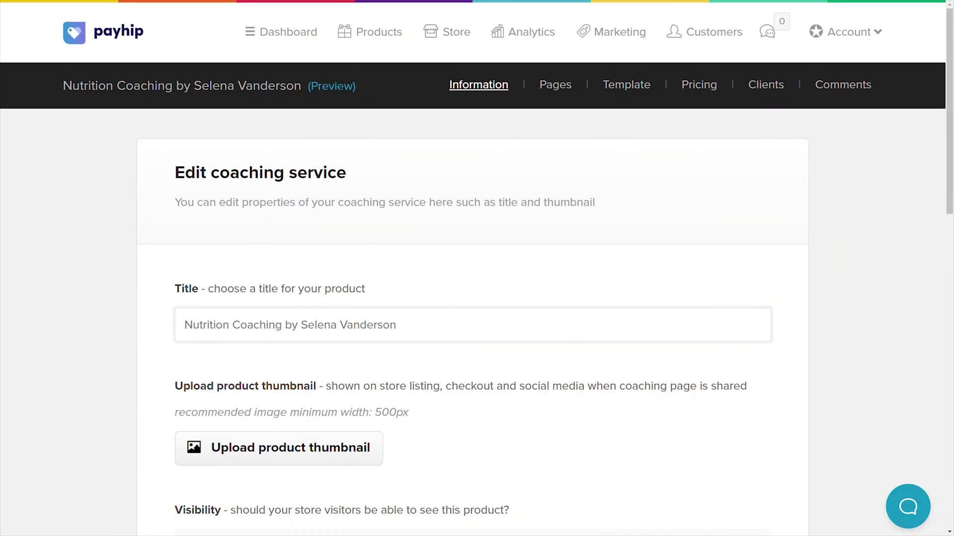
{"action": "left_click", "coordinate": [554, 90]}
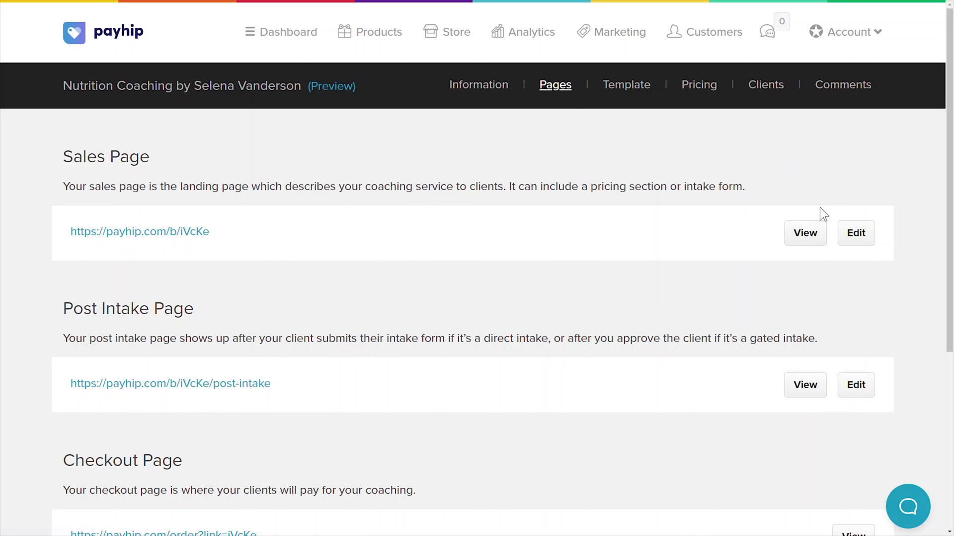
{"action": "left_click", "coordinate": [868, 247]}
- Add an FAQs section to the sales page using the first layout
{"action": "left_click", "coordinate": [93, 494]}
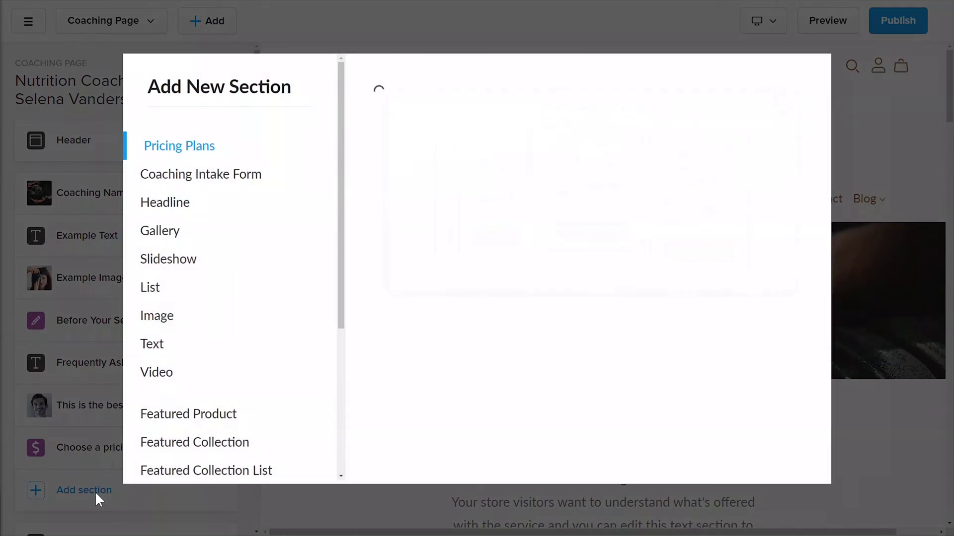
{"action": "left_click", "coordinate": [219, 183]}
{"action": "left_click", "coordinate": [181, 204]}
{"action": "scroll", "coordinate": [329, 260], "scroll_direction": "down", "scroll_amount": 5}
{"action": "left_click", "coordinate": [159, 427]}
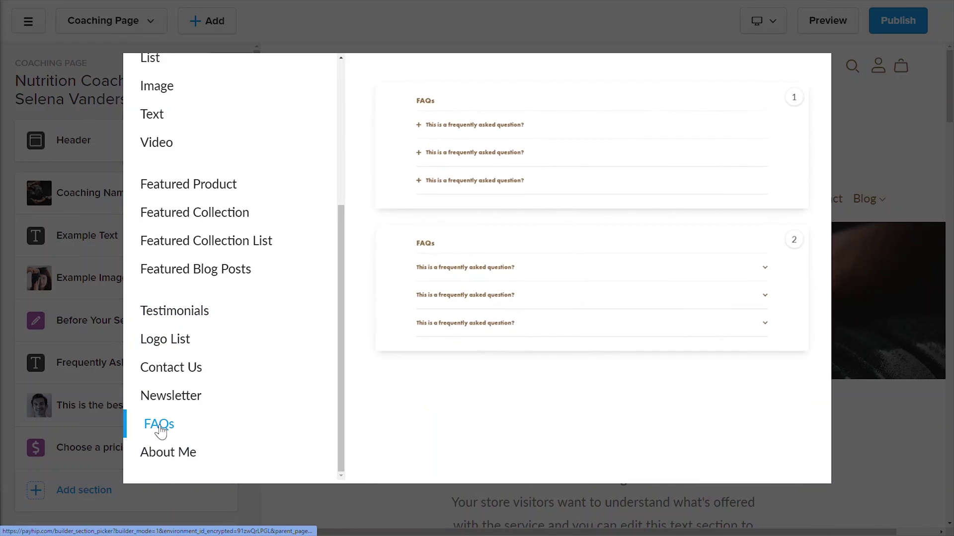
{"action": "left_click", "coordinate": [467, 155]}
- Make the first FAQ 'What will I gain from this coaching session?' with answer 'You will learn more about....'
{"action": "left_click", "coordinate": [58, 206]}
{"action": "left_click", "coordinate": [121, 267]}
{"action": "type", "text": "What will I gain from this coaching session?"}
{"action": "key", "text": "Tab"}
{"action": "key", "text": "Tab"}
{"action": "left_click", "coordinate": [75, 442]}
{"action": "key", "text": "ctrl+a"}
{"action": "type", "text": "You will learn more about...."}
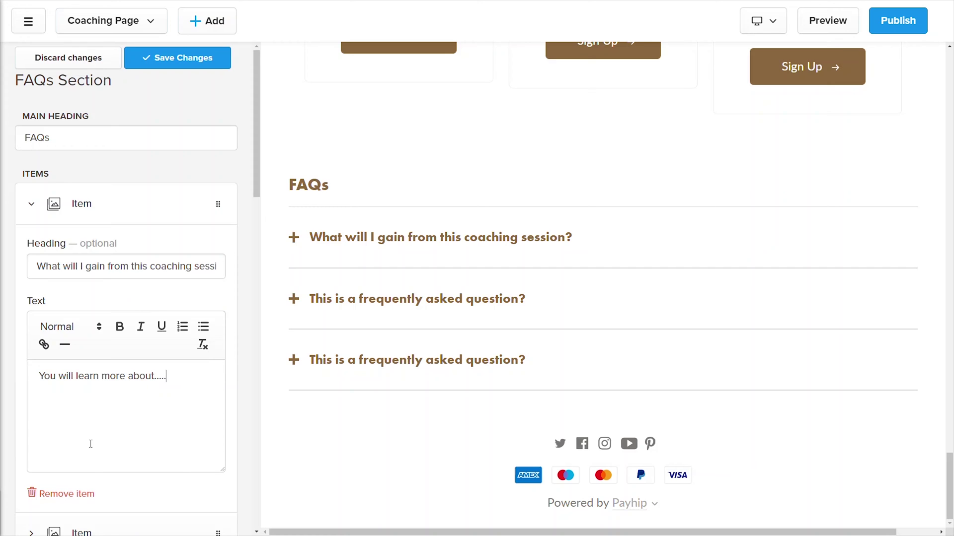
{"action": "left_click", "coordinate": [292, 239]}
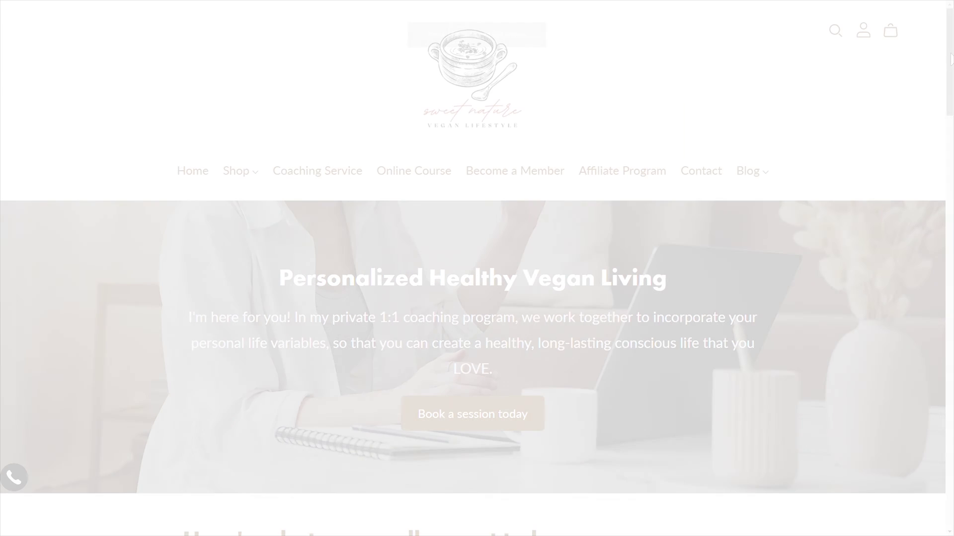
- Scroll through the example vegan coaching sales page
{"action": "scroll", "coordinate": [477, 269], "scroll_direction": "down", "scroll_amount": 3}
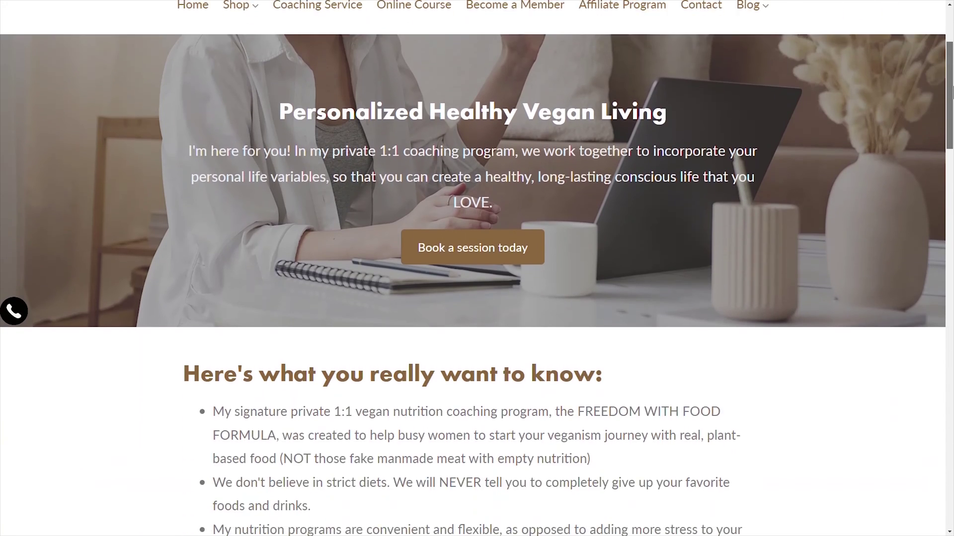
{"action": "left_click_drag", "start_coordinate": [951, 92], "coordinate": [951, 465]}
{"action": "left_click_drag", "start_coordinate": [952, 465], "coordinate": [951, 472]}
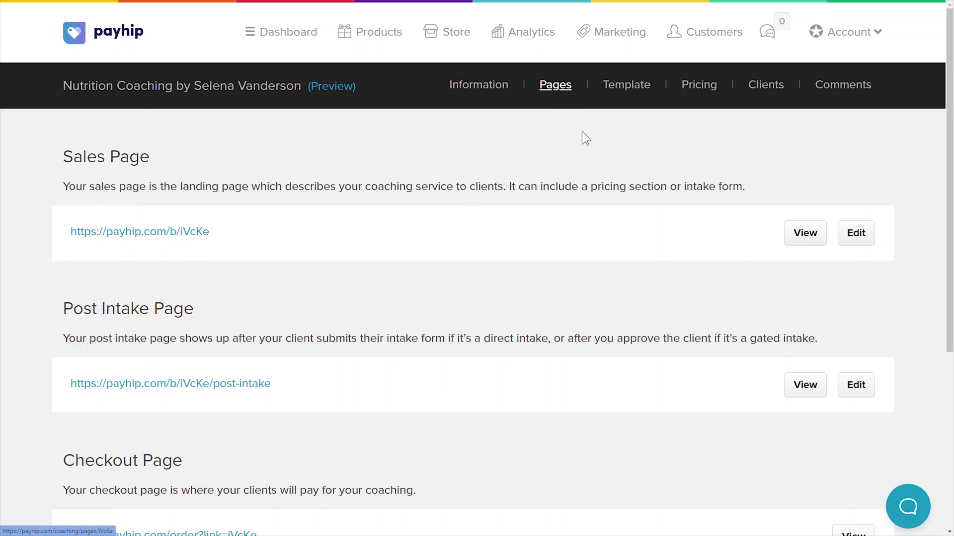
{"action": "left_click", "coordinate": [850, 390]}
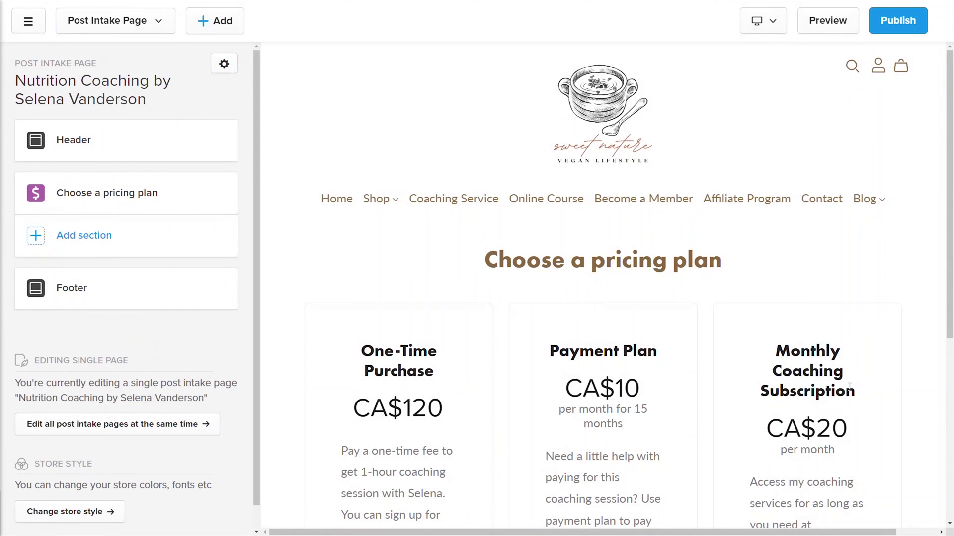
{"action": "left_click_drag", "start_coordinate": [951, 273], "coordinate": [952, 375]}
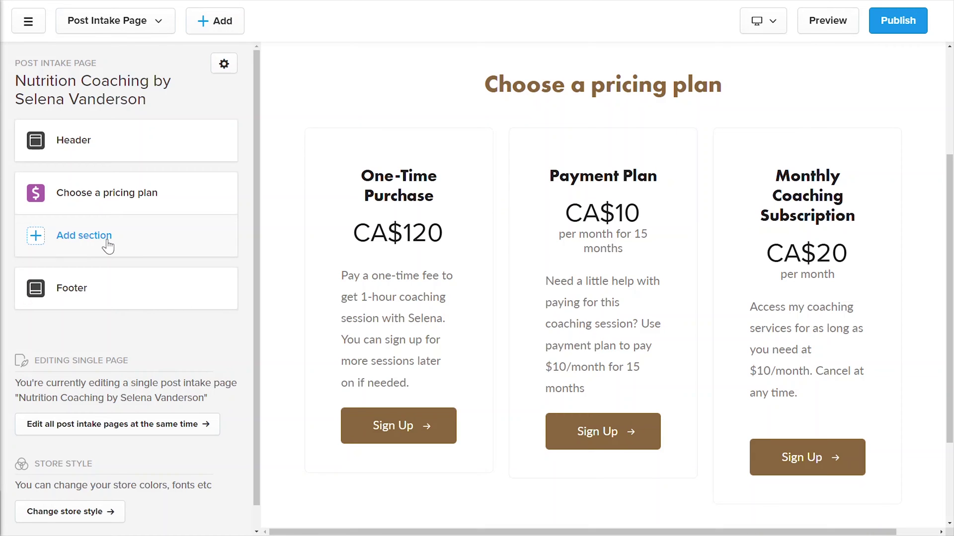
{"action": "left_click", "coordinate": [28, 20]}
{"action": "left_click", "coordinate": [37, 52]}
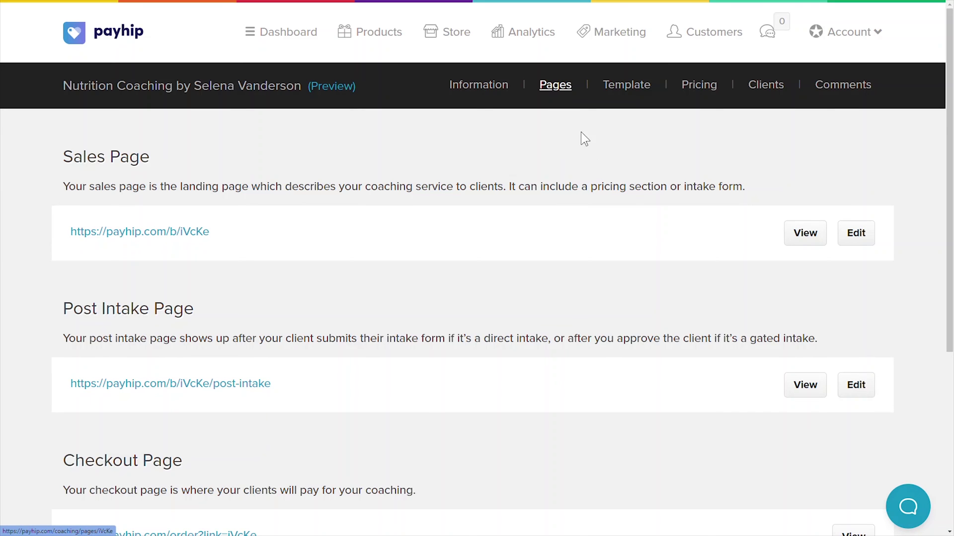
- Open the checkout page's customization panel, scroll to Custom CSS, then close it
{"action": "scroll", "coordinate": [681, 325], "scroll_direction": "down", "scroll_amount": 3}
{"action": "left_click", "coordinate": [853, 370]}
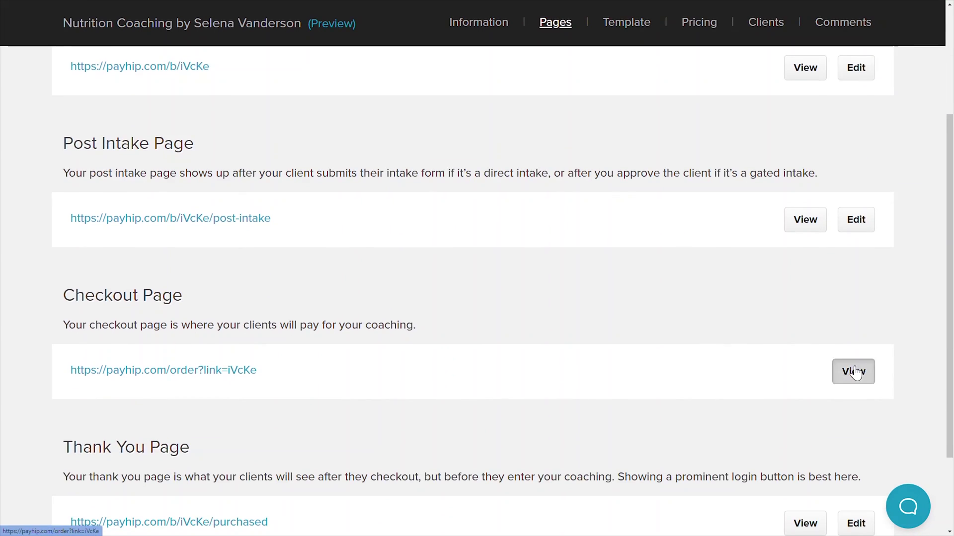
{"action": "left_click", "coordinate": [918, 516]}
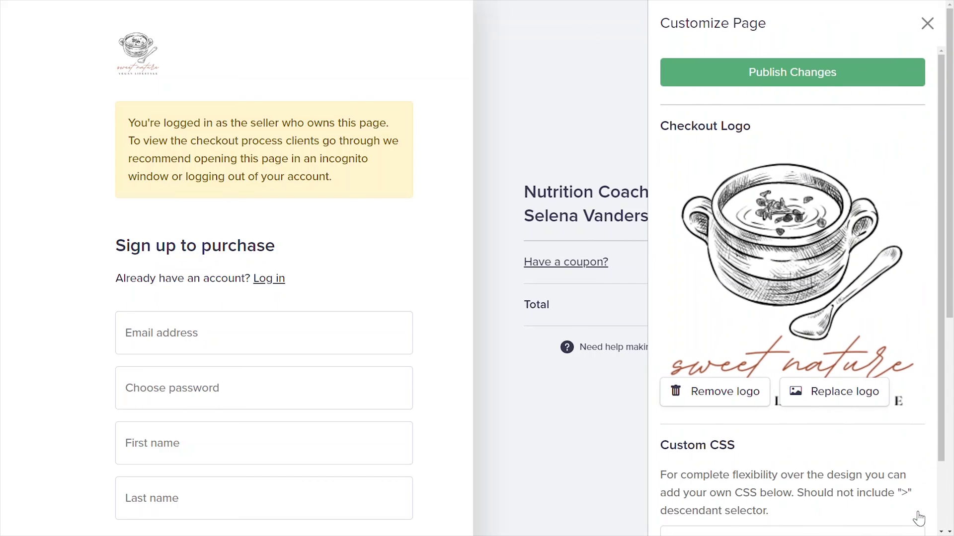
{"action": "left_click_drag", "start_coordinate": [939, 402], "coordinate": [944, 469]}
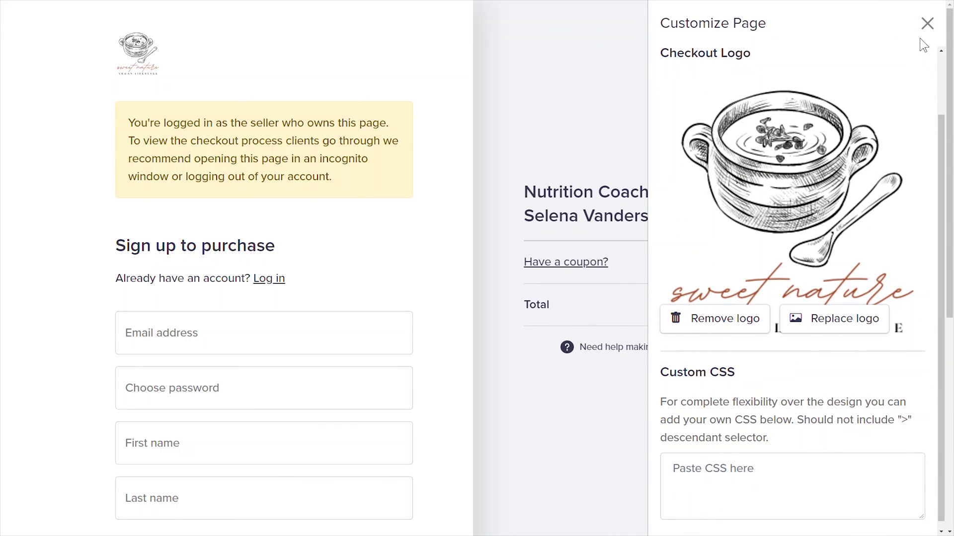
{"action": "left_click", "coordinate": [926, 23]}
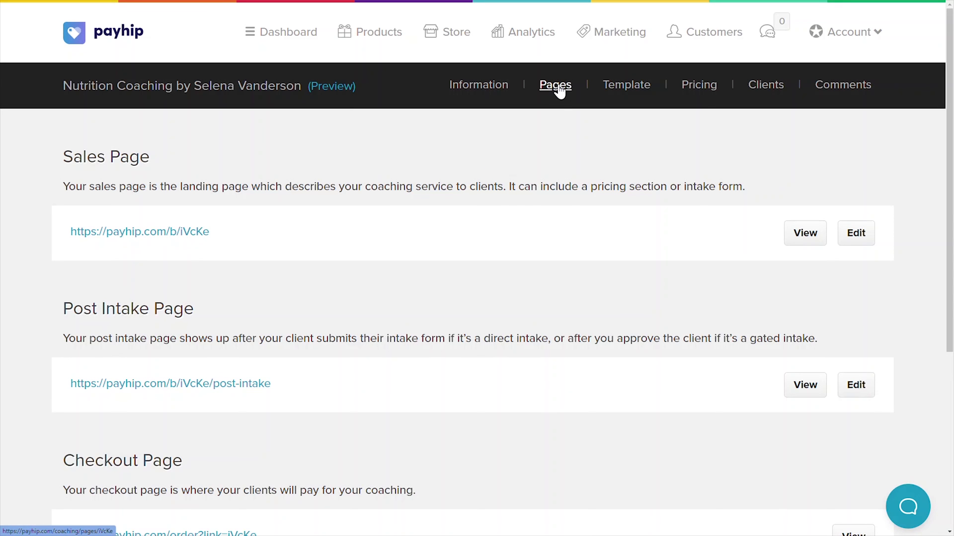
- Add a FAQs section in layout 1 to the coaching Thank You page
{"action": "left_click_drag", "start_coordinate": [952, 162], "coordinate": [951, 338]}
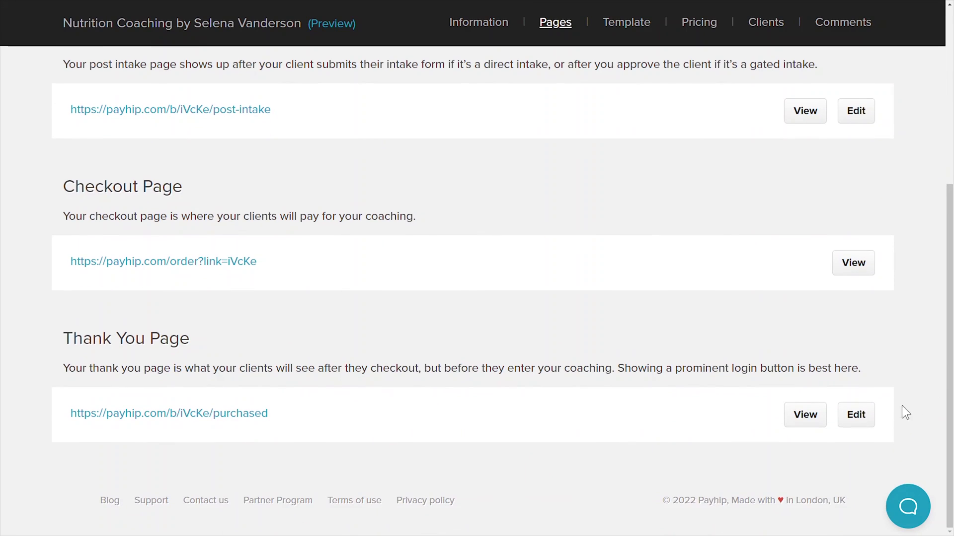
{"action": "left_click", "coordinate": [856, 415]}
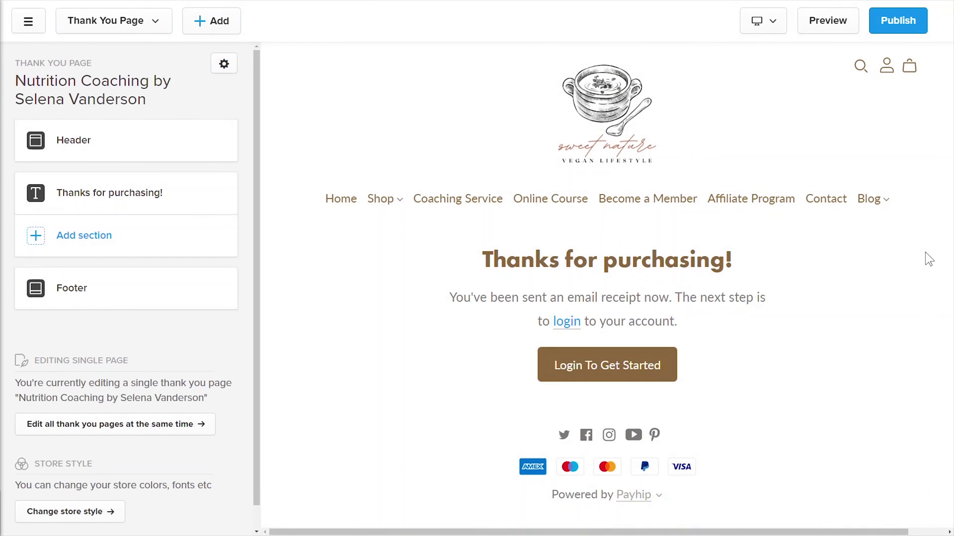
{"action": "left_click", "coordinate": [91, 231]}
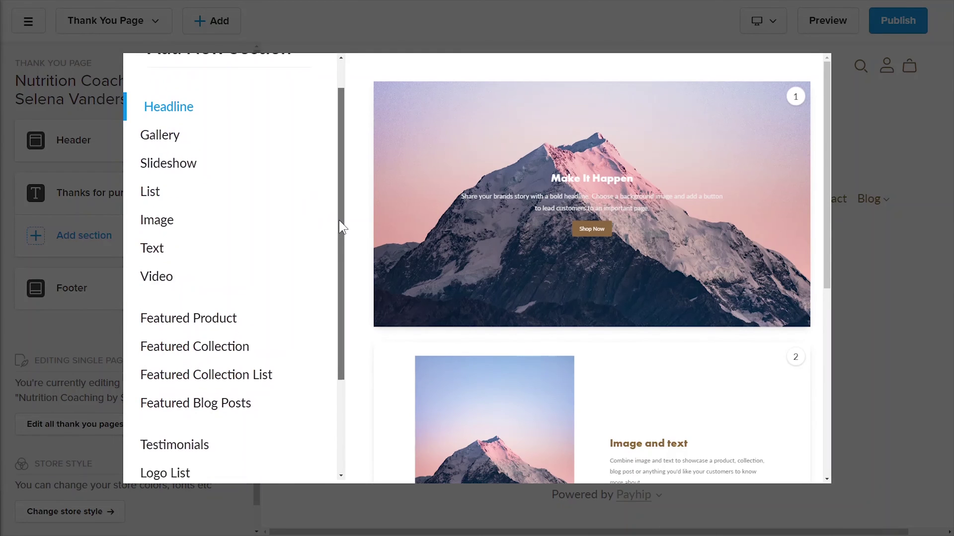
{"action": "left_click_drag", "start_coordinate": [339, 220], "coordinate": [326, 362]}
{"action": "left_click", "coordinate": [160, 424]}
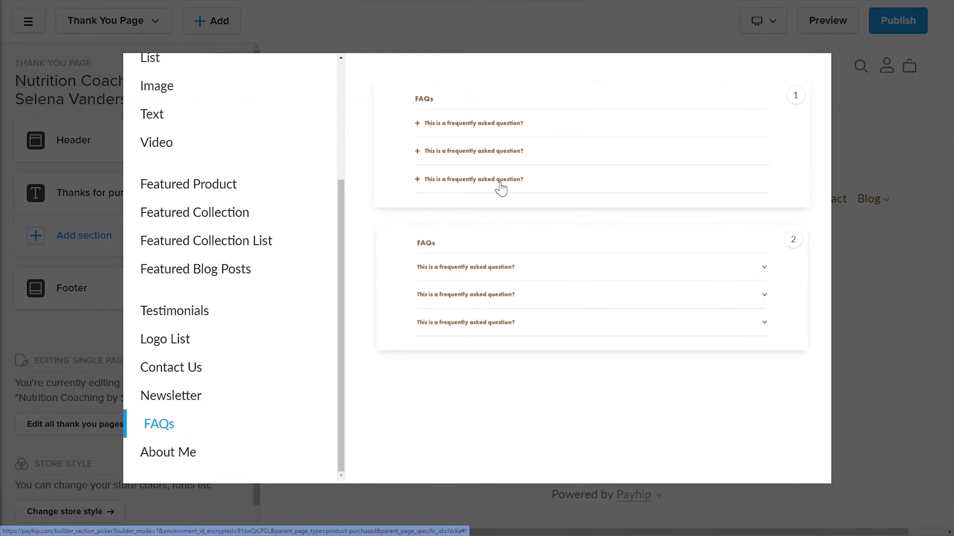
{"action": "left_click", "coordinate": [502, 184]}
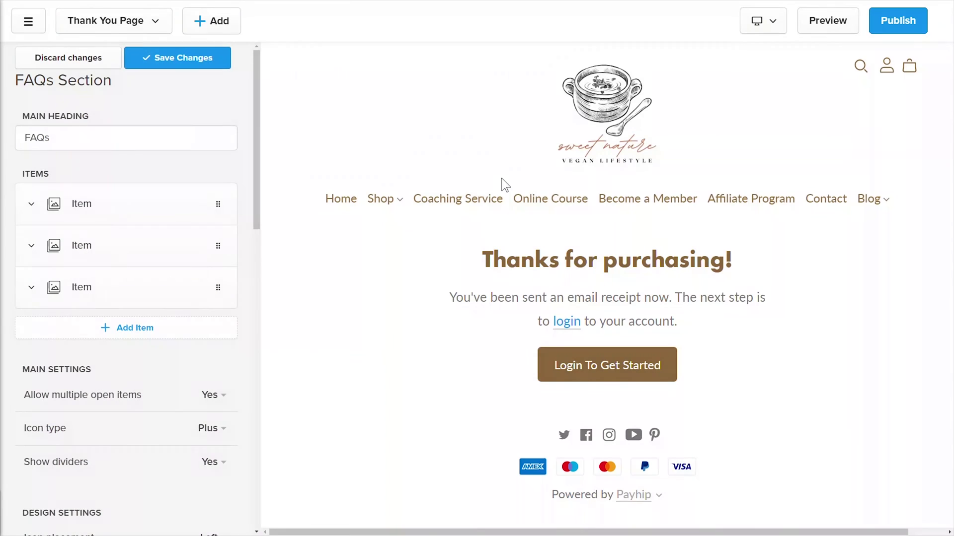
- Set the first FAQ to 'What's the next step?' with a login-to-access answer, then exit the builder
{"action": "left_click", "coordinate": [88, 211]}
{"action": "triple_click", "coordinate": [105, 266]}
{"action": "type", "text": "What's the next step?"}
{"action": "key", "text": "Tab"}
{"action": "triple_click", "coordinate": [90, 392]}
{"action": "type", "text": "You should login to your account to access your"}
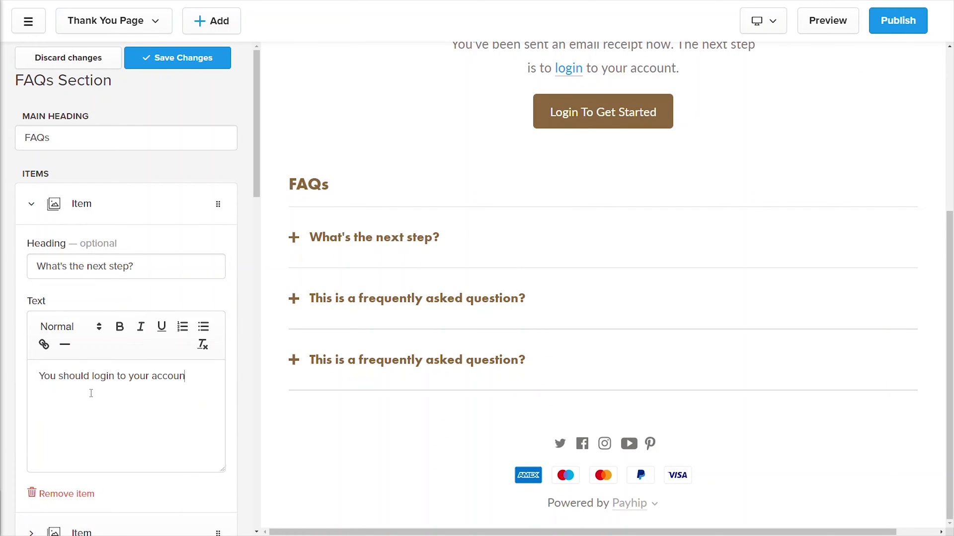
{"action": "type", "text": " coaching service"}
{"action": "left_click", "coordinate": [295, 239]}
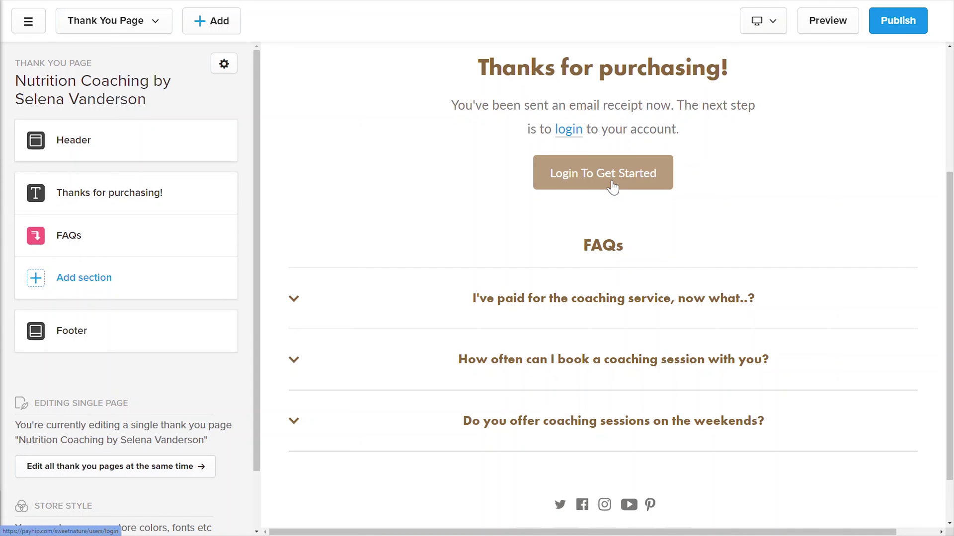
{"action": "left_click", "coordinate": [28, 21]}
{"action": "left_click", "coordinate": [41, 49]}
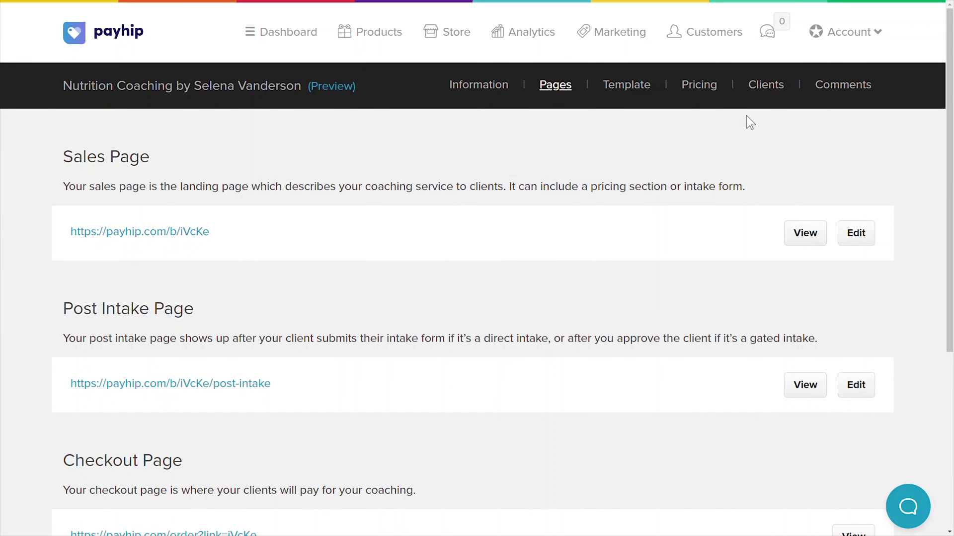
- Preview the test client's coaching page from Clients and open its Customize Page panel
{"action": "left_click", "coordinate": [765, 88]}
{"action": "left_click", "coordinate": [836, 194]}
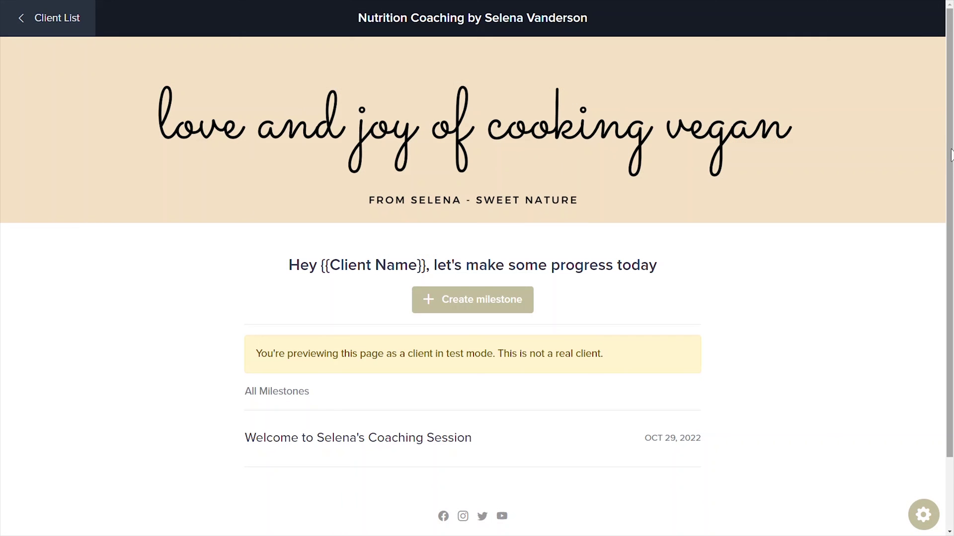
{"action": "left_click_drag", "start_coordinate": [949, 148], "coordinate": [951, 220]}
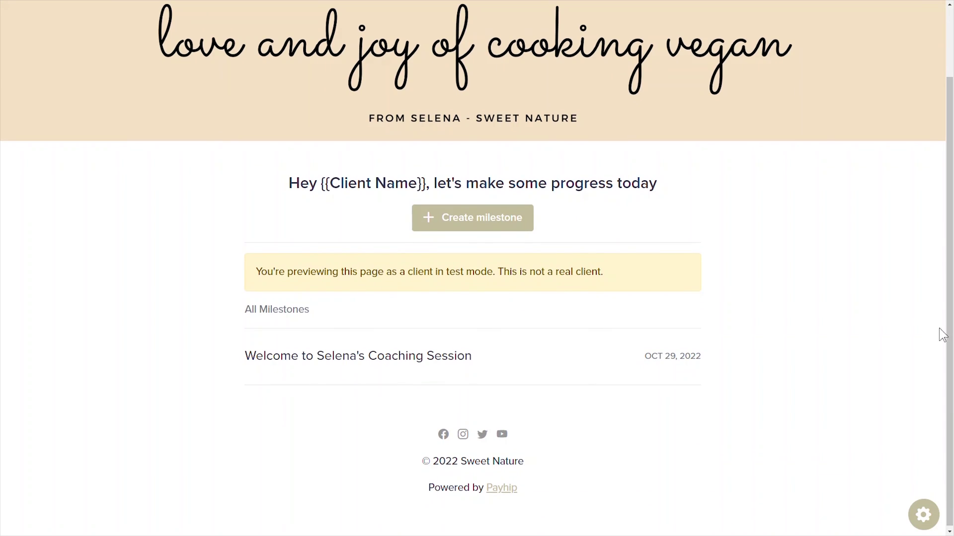
{"action": "left_click", "coordinate": [915, 513]}
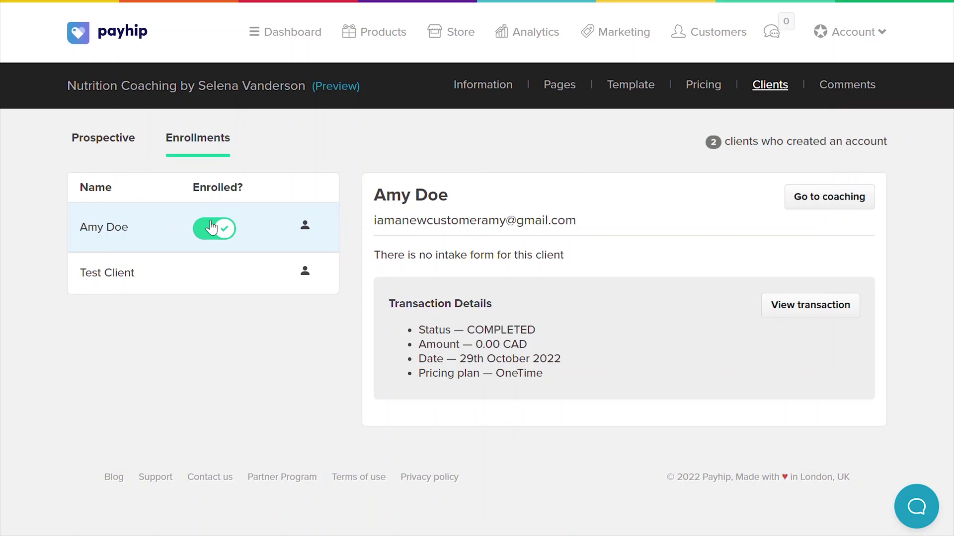
- Create a 'Week 1 Check-in' milestone with a greeting description on the enrolled client's page
{"action": "left_click", "coordinate": [811, 204]}
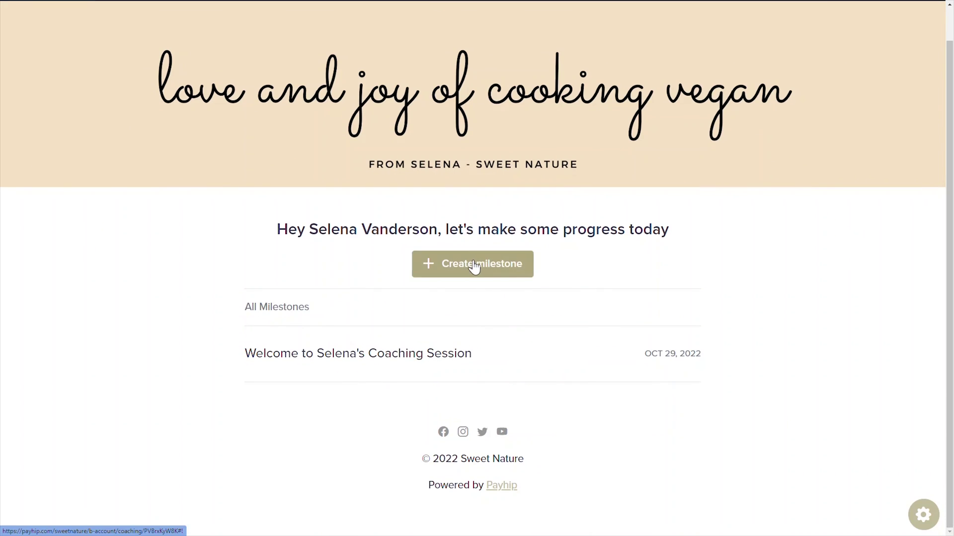
{"action": "left_click", "coordinate": [472, 264]}
{"action": "type", "text": "For Amy only: Week 1 Check-in"}
{"action": "left_click", "coordinate": [420, 419]}
{"action": "type", "text": "Hi Amy,"}
{"action": "key", "text": "Return"}
{"action": "type", "text": "I created this cu"}
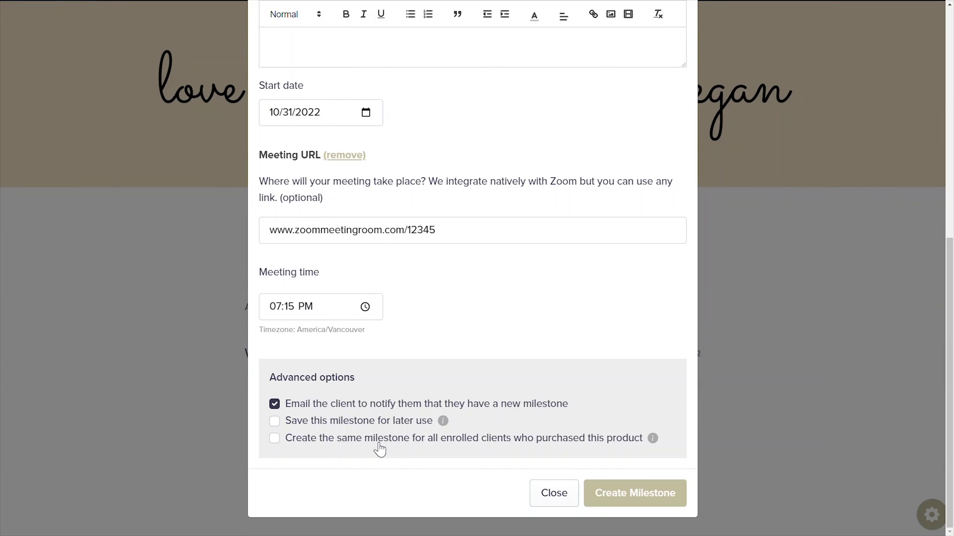
{"action": "left_click", "coordinate": [623, 503]}
{"action": "left_click", "coordinate": [484, 347]}
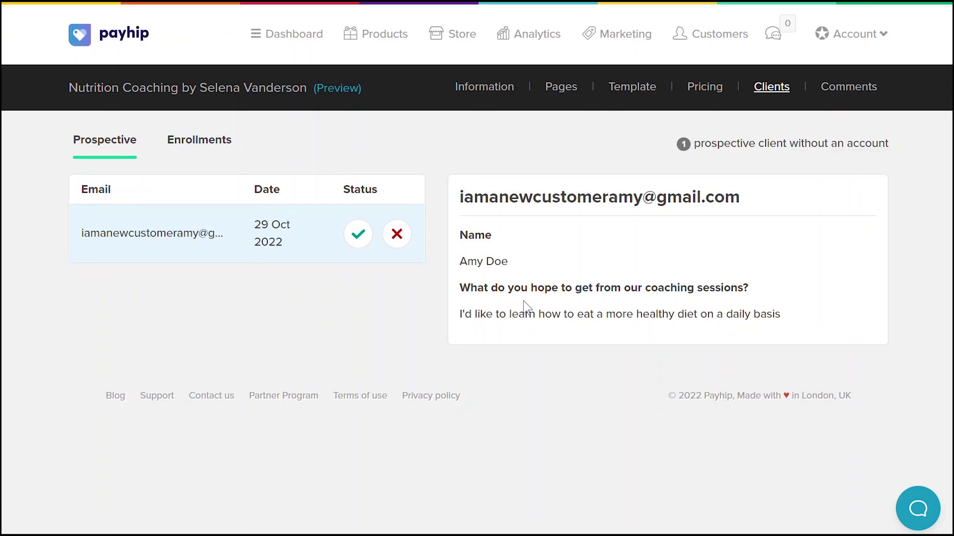
- Approve the prospective client, then view the unread coaching comments
{"action": "left_click", "coordinate": [358, 235]}
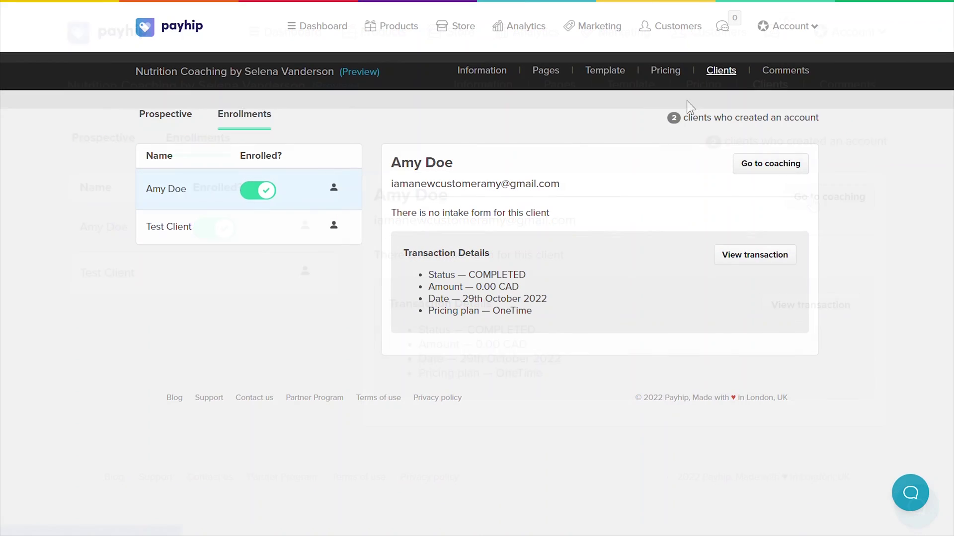
{"action": "left_click", "coordinate": [793, 73]}
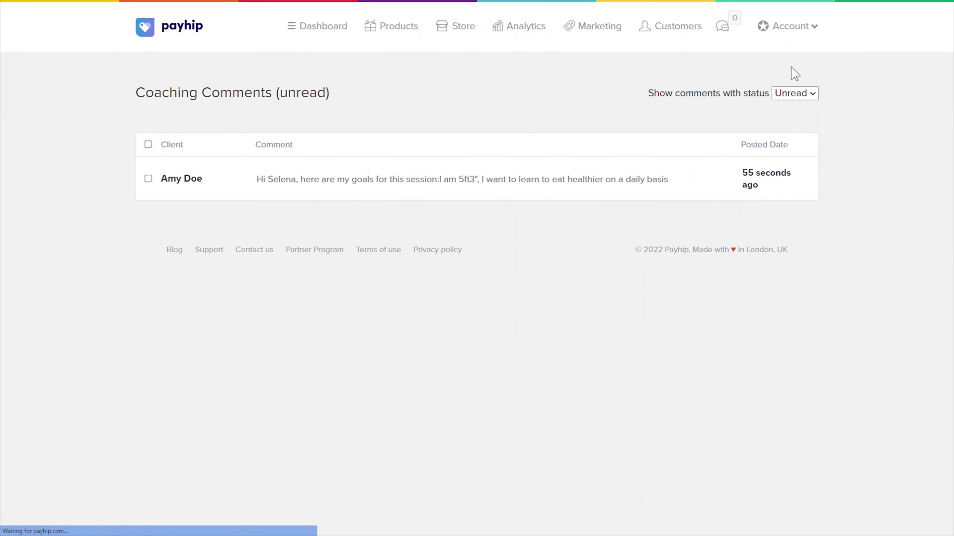
- Reply to the client's comment: thank you for sharing your goals, see you on our session
{"action": "left_click", "coordinate": [563, 188]}
{"action": "left_click", "coordinate": [323, 217]}
{"action": "type", "text": "Hi Amy, thank you for sharing your goals "}
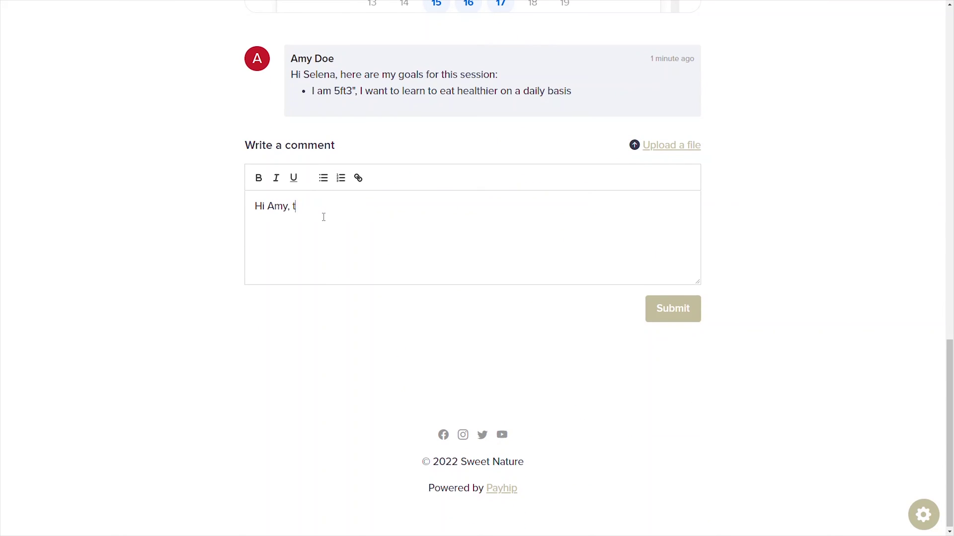
{"action": "type", "text": "with me! See you on our session!"}
{"action": "left_click", "coordinate": [672, 313]}
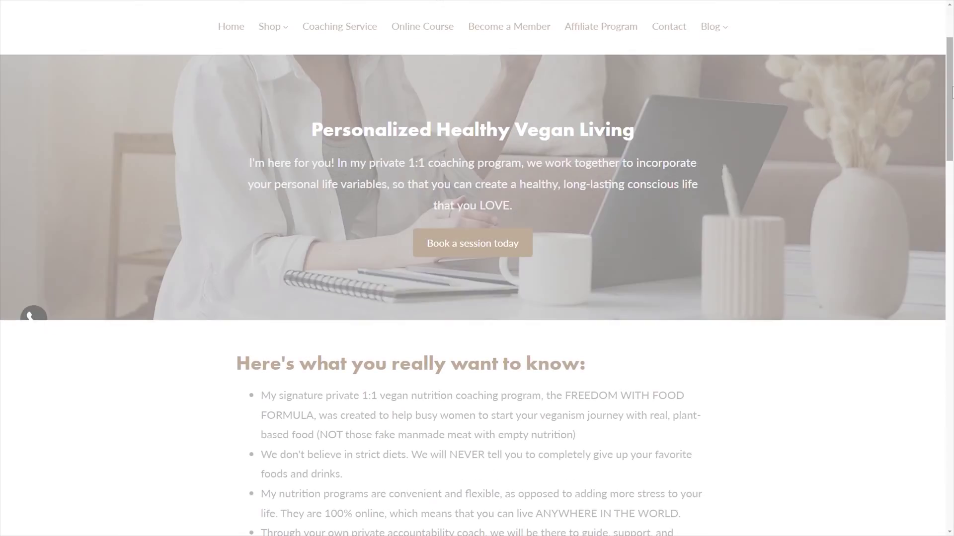
- Scroll the coaching sales page down to the three-plan pricing section
{"action": "scroll", "coordinate": [952, 219], "scroll_direction": "down", "scroll_amount": 12}
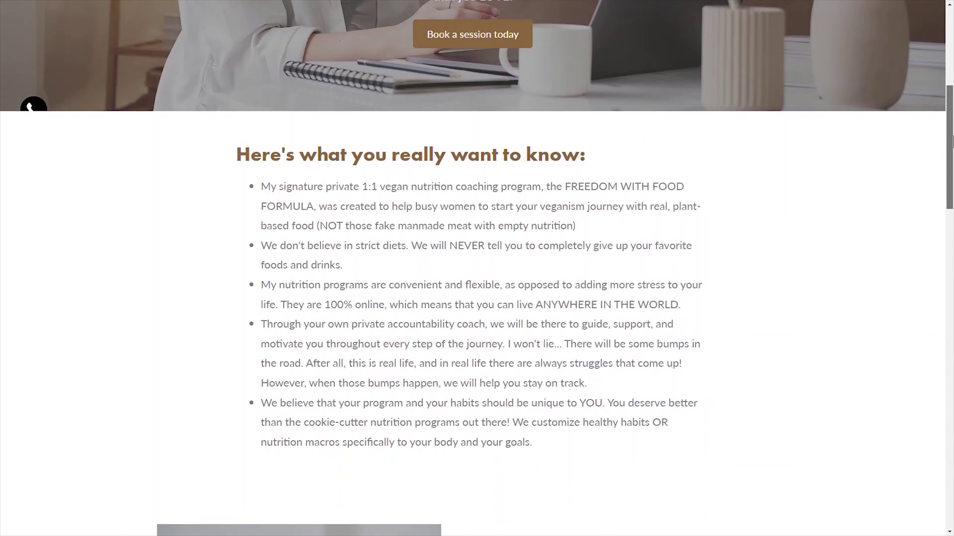
{"action": "left_click_drag", "start_coordinate": [952, 218], "coordinate": [952, 367]}
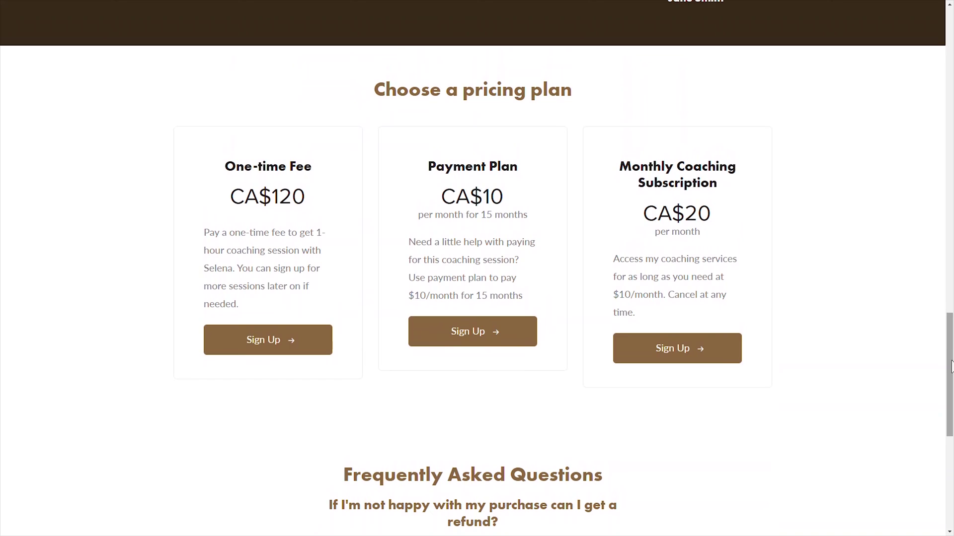
- Fill the One-time Fee checkout with the client's email, password, name and card number
{"action": "left_click", "coordinate": [277, 340]}
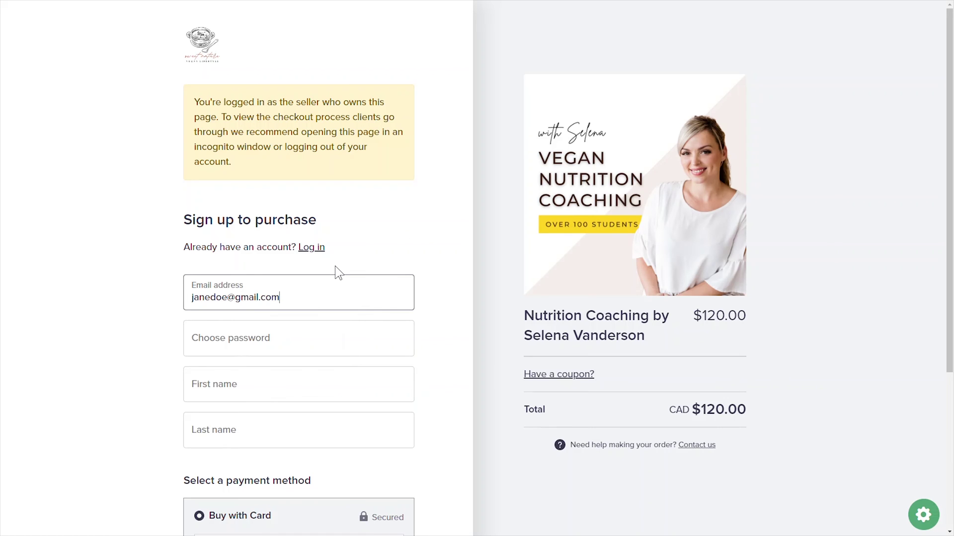
{"action": "key", "text": "Tab"}
{"action": "type", "text": "password12"}
{"action": "key", "text": "Tab"}
{"action": "type", "text": "Jane"}
{"action": "key", "text": "Tab"}
{"action": "type", "text": "Doe"}
{"action": "scroll", "coordinate": [458, 407], "scroll_direction": "down", "scroll_amount": 5}
{"action": "type", "text": "1234"}
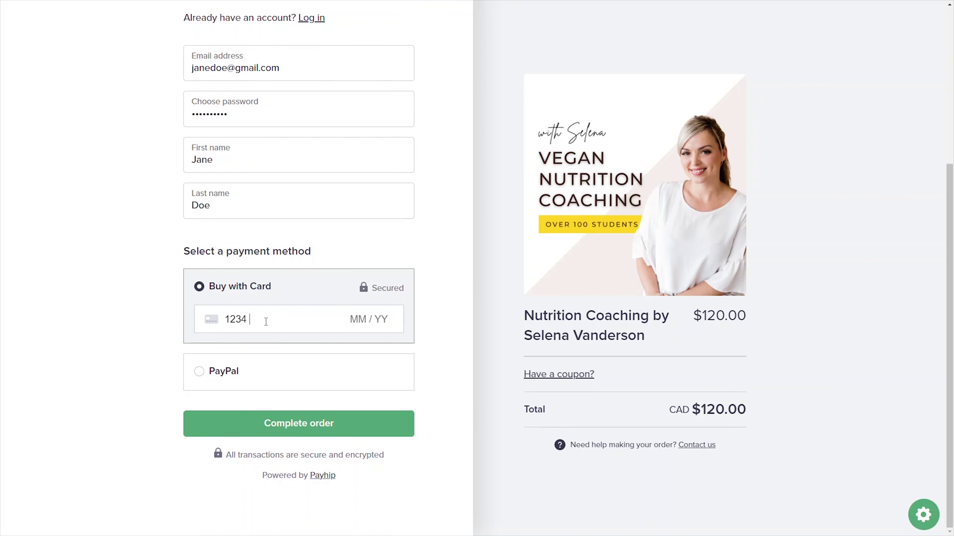
{"action": "type", "text": "5678945621540221123"}
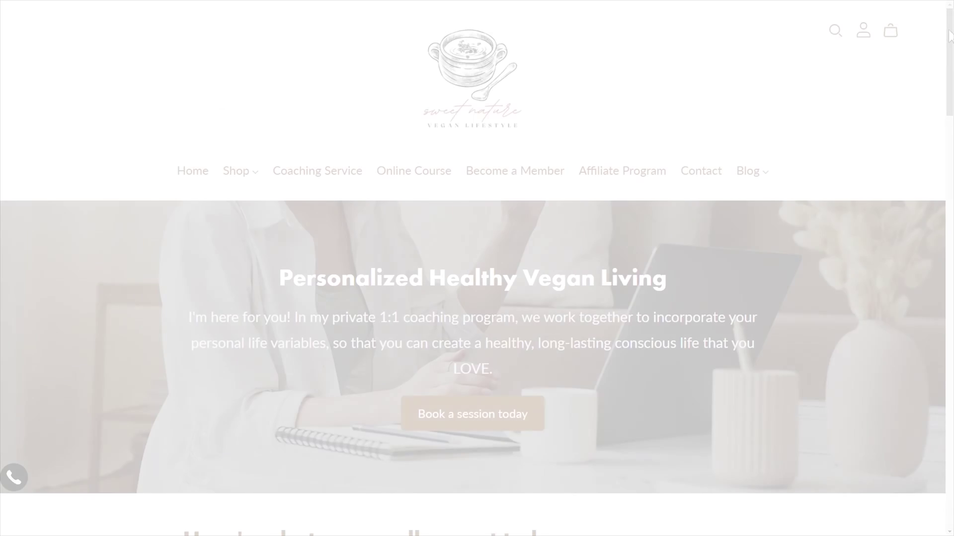
{"action": "scroll", "coordinate": [497, 249], "scroll_direction": "down", "scroll_amount": 20}
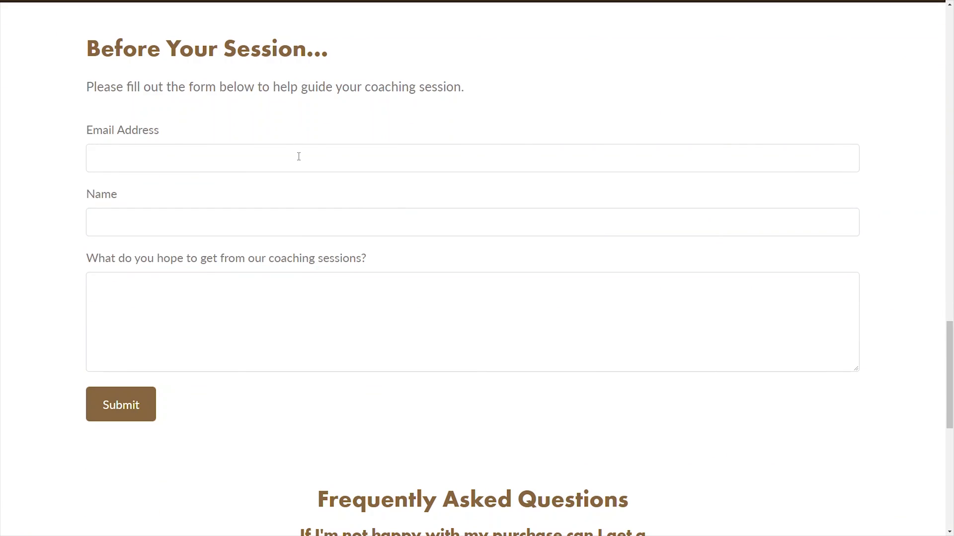
- Submit the intake form with the client's email, name and 'I'd like to learn how to eat healthier!'
{"action": "left_click", "coordinate": [299, 156]}
{"action": "key", "text": "Tab"}
{"action": "key", "text": "Tab"}
{"action": "type", "text": "I'd like to learn how to eat healthier!"}
{"action": "left_click", "coordinate": [120, 411]}
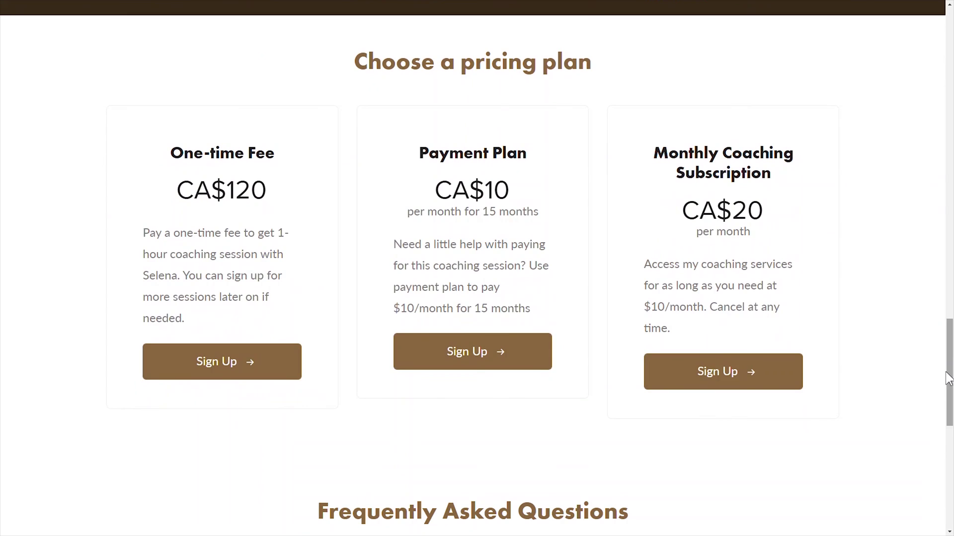
- Refill the intake form from saved entries, answering 'I want to join your coaching session to learn new things!'
{"action": "left_click", "coordinate": [251, 366]}
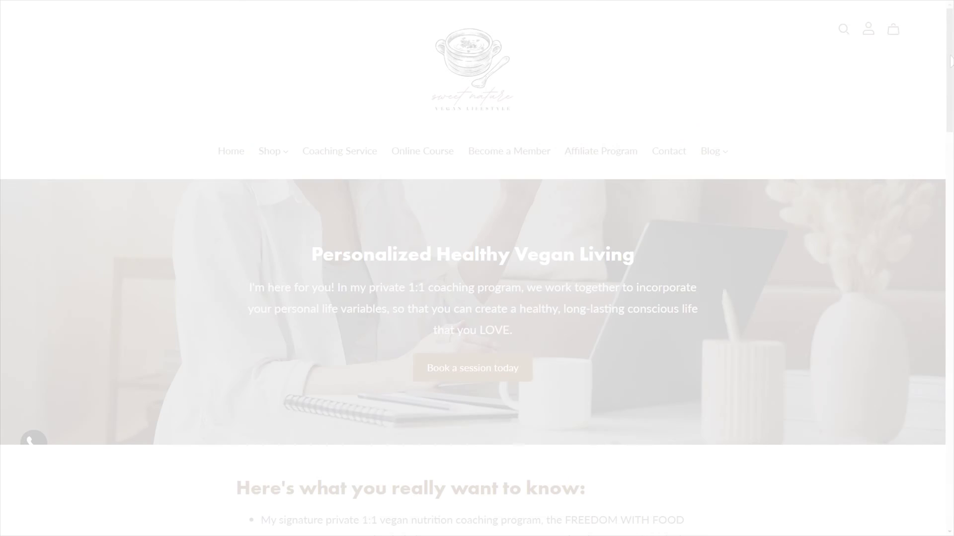
{"action": "scroll", "coordinate": [951, 92], "scroll_direction": "down", "scroll_amount": 4}
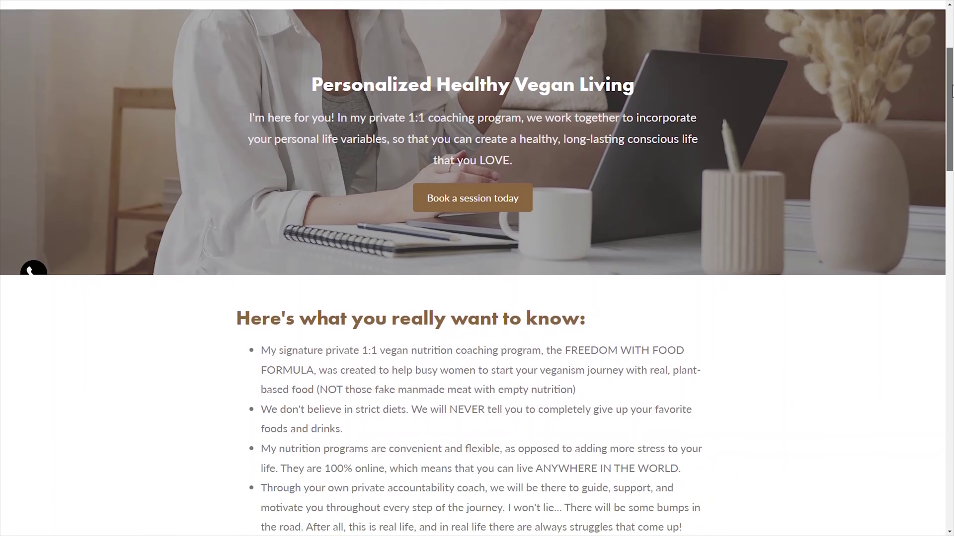
{"action": "left_click_drag", "start_coordinate": [951, 92], "coordinate": [951, 354]}
{"action": "left_click", "coordinate": [400, 182]}
{"action": "left_click", "coordinate": [400, 209]}
{"action": "left_click", "coordinate": [252, 298]}
{"action": "type", "text": "I want to join your coaching session to learn new things!"}
- Submit the intake form, then enroll via the acceptance email and order the One-time Fee plan
{"action": "left_click", "coordinate": [188, 390]}
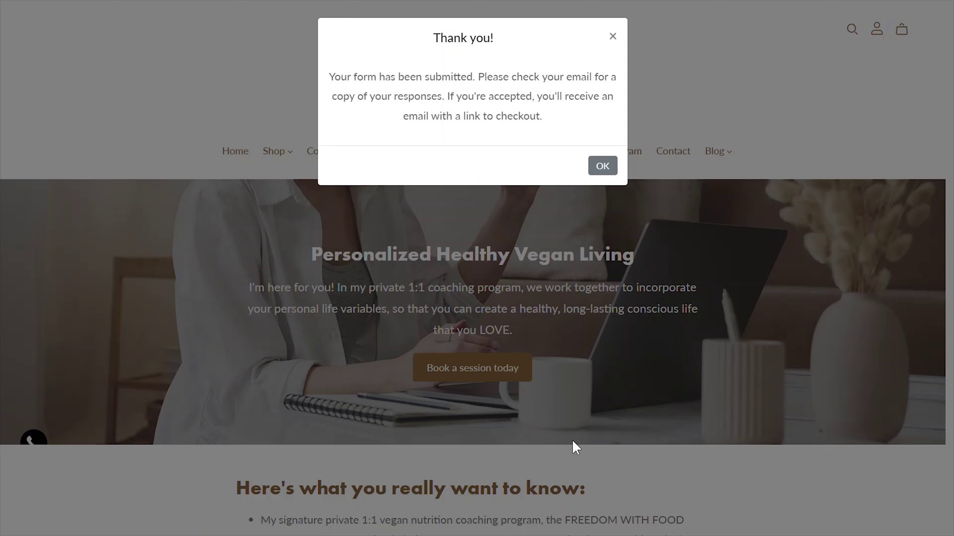
{"action": "left_click", "coordinate": [603, 167]}
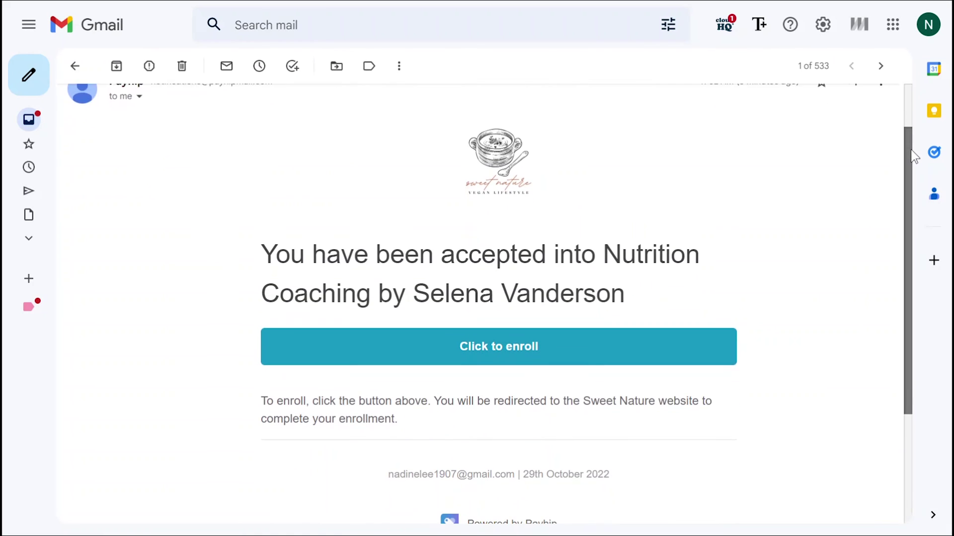
{"action": "scroll", "coordinate": [913, 172], "scroll_direction": "down", "scroll_amount": 1}
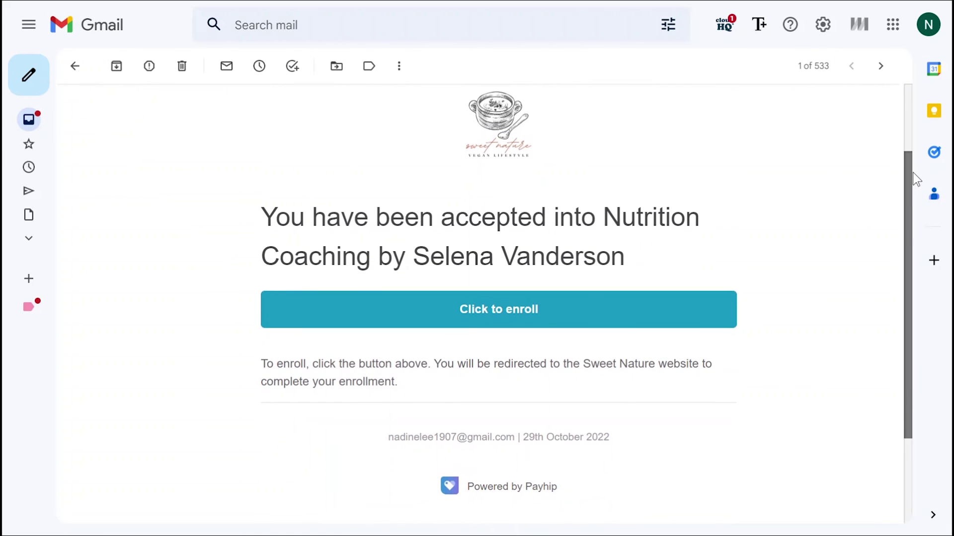
{"action": "left_click", "coordinate": [496, 309]}
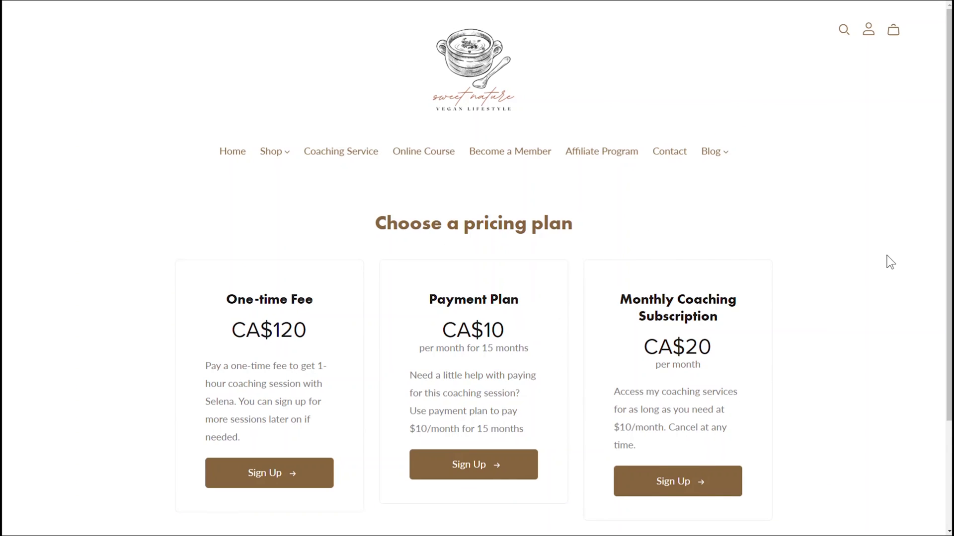
{"action": "scroll", "coordinate": [816, 291], "scroll_direction": "down", "scroll_amount": 2}
{"action": "left_click", "coordinate": [262, 401]}
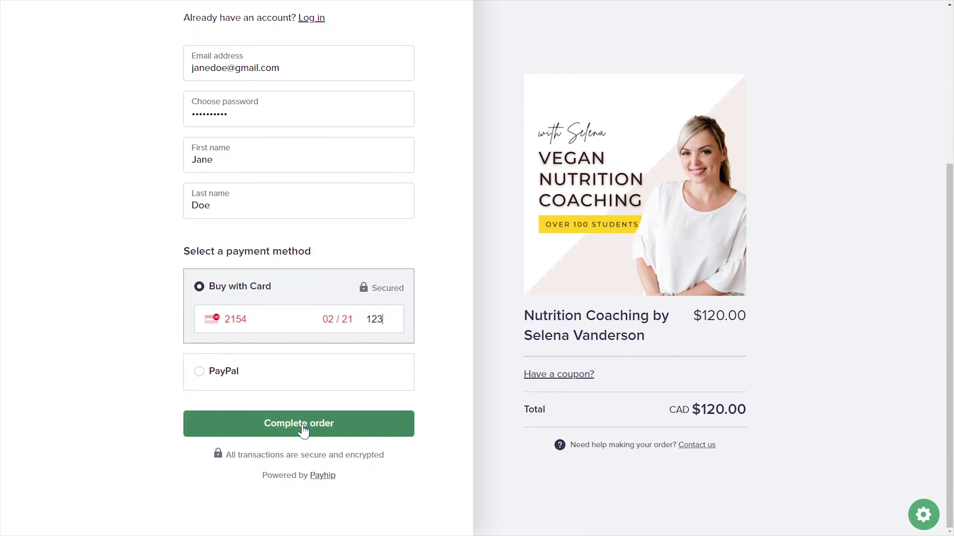
{"action": "left_click", "coordinate": [289, 423]}
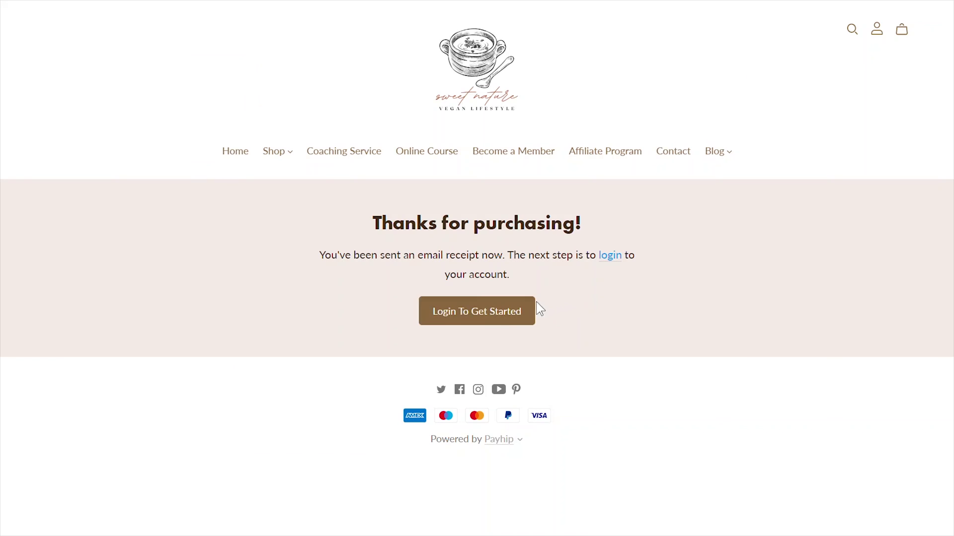
- Log in to the client account after purchase to reach Your Products
{"action": "left_click", "coordinate": [503, 316]}
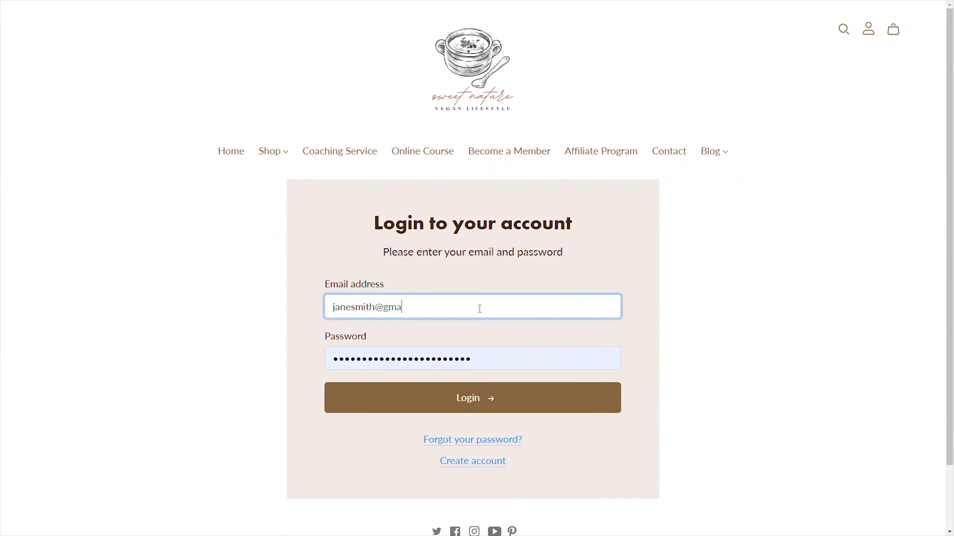
{"action": "type", "text": "il.com"}
{"action": "key", "text": "Tab"}
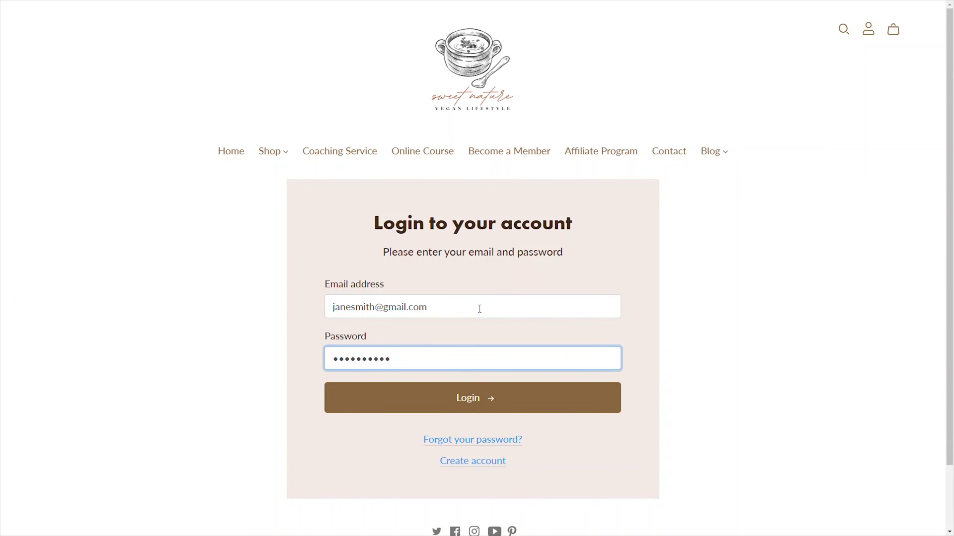
{"action": "left_click", "coordinate": [480, 409]}
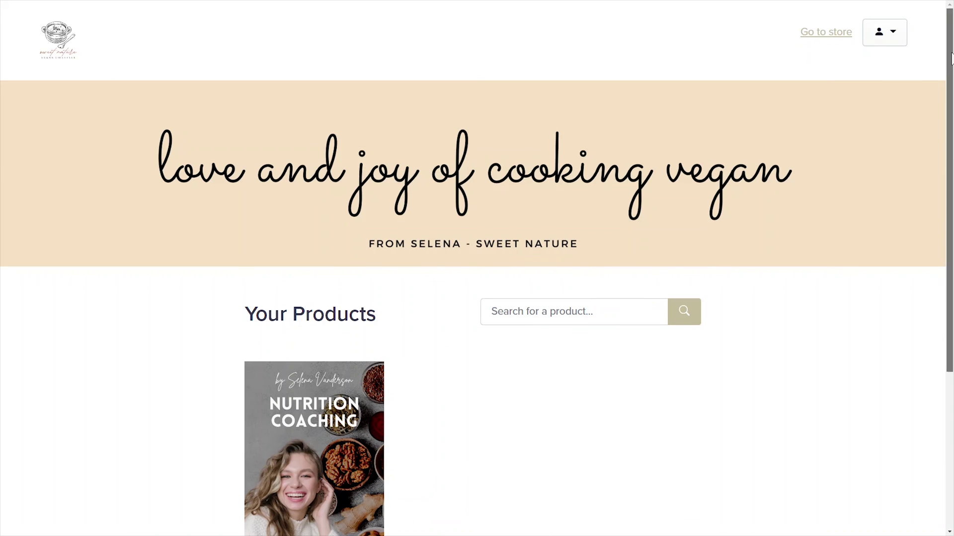
{"action": "scroll", "coordinate": [783, 260], "scroll_direction": "down", "scroll_amount": 3}
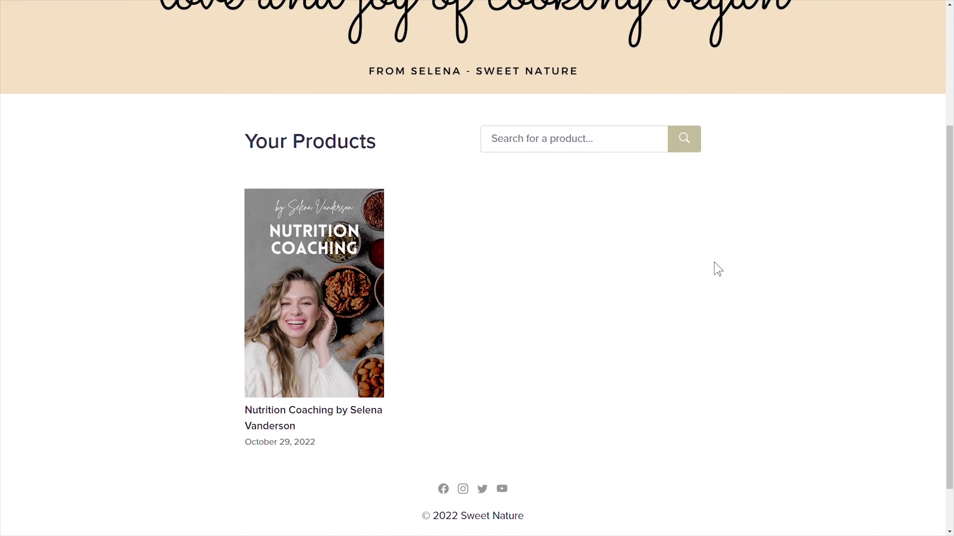
- Pick a November 1, 2:00pm slot from the Nutrition Coaching welcome milestone
{"action": "left_click", "coordinate": [362, 308]}
{"action": "scroll", "coordinate": [507, 372], "scroll_direction": "down", "scroll_amount": 1}
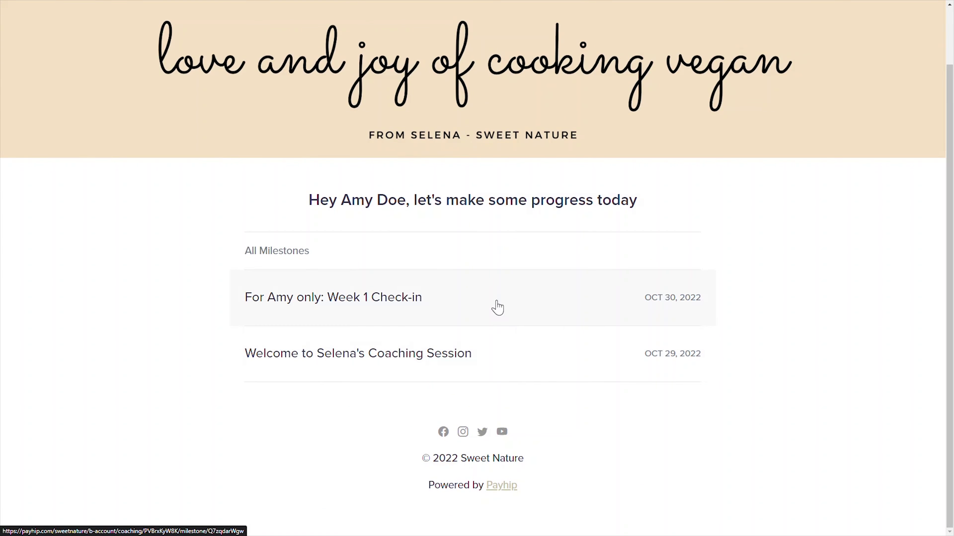
{"action": "left_click", "coordinate": [502, 357]}
{"action": "left_click_drag", "start_coordinate": [946, 184], "coordinate": [932, 411]}
{"action": "left_click", "coordinate": [438, 288]}
{"action": "left_click", "coordinate": [545, 272]}
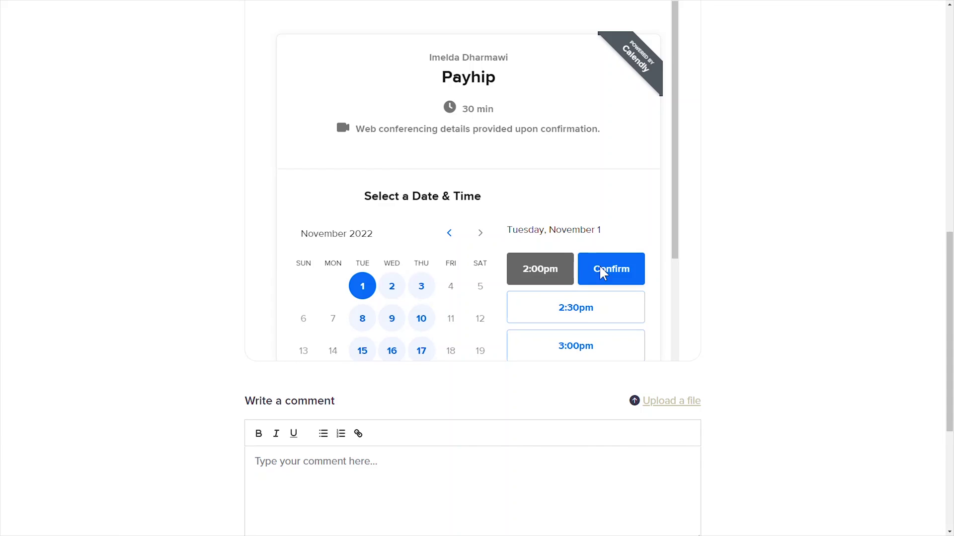
{"action": "left_click", "coordinate": [605, 270]}
- Enter the client's name and email for the booking and schedule it
{"action": "left_click", "coordinate": [516, 273]}
{"action": "type", "text": "Amy Doe"}
{"action": "key", "text": "Tab"}
{"action": "scroll", "coordinate": [703, 324], "scroll_direction": "down", "scroll_amount": 3}
{"action": "left_click", "coordinate": [389, 355]}
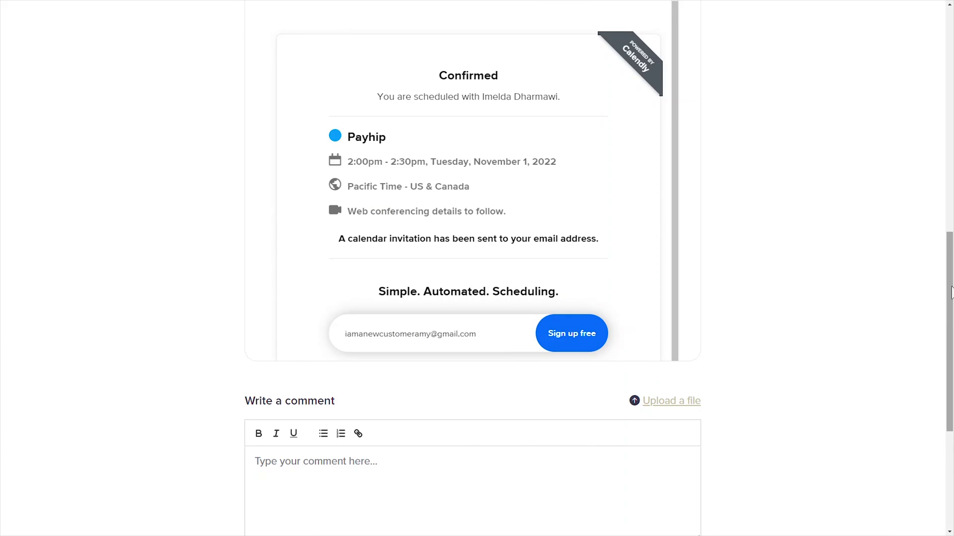
- Post a comment on the milestone listing the client's goals for the session
{"action": "scroll", "coordinate": [334, 259], "scroll_direction": "down", "scroll_amount": 5}
{"action": "left_click", "coordinate": [335, 259]}
{"action": "type", "text": "Hi Selena, here are my goals for this session: I am 5ft3\""}
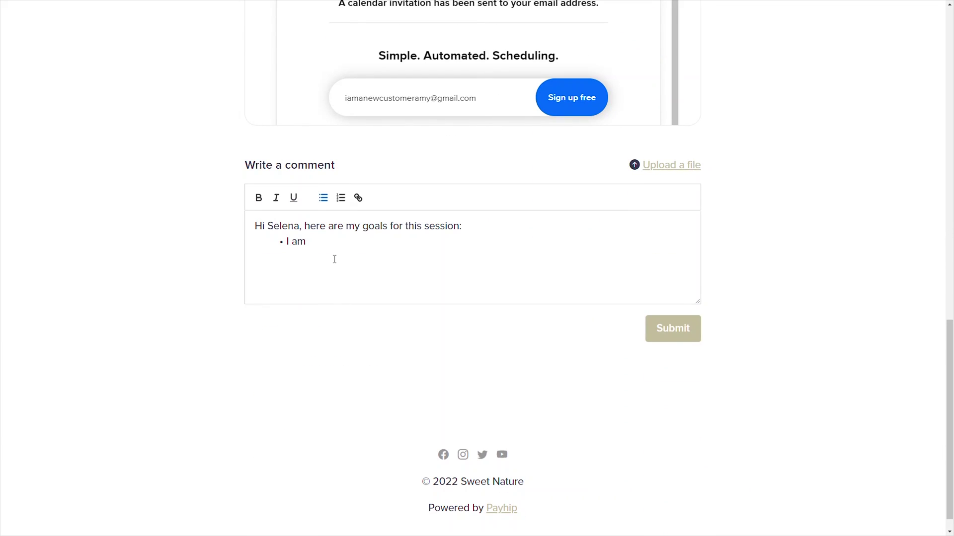
{"action": "type", "text": ", I want to learn to eat healthier on a daily basis"}
{"action": "left_click", "coordinate": [690, 329]}
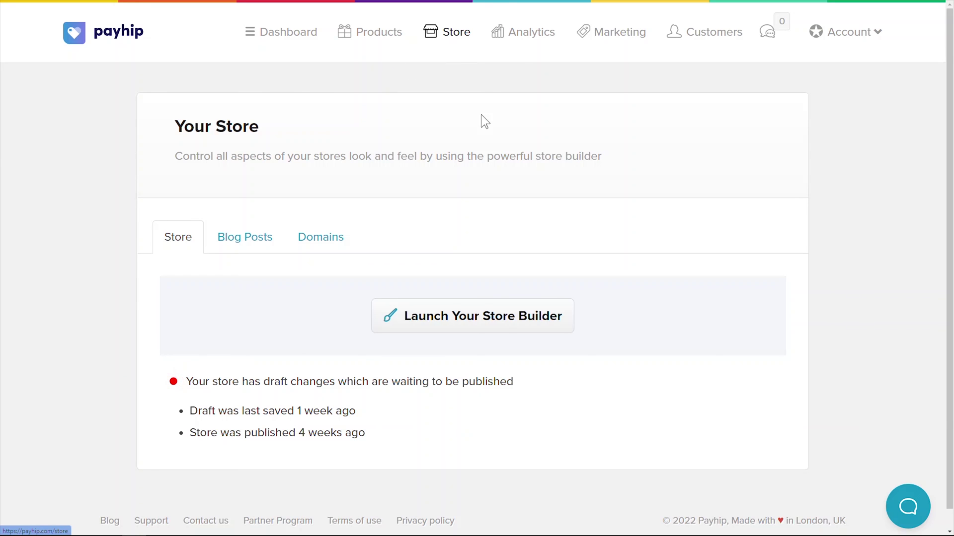
- Browse the store builder's homepage section types, from Gallery through Featured Collection
{"action": "left_click", "coordinate": [511, 324]}
{"action": "left_click", "coordinate": [126, 434]}
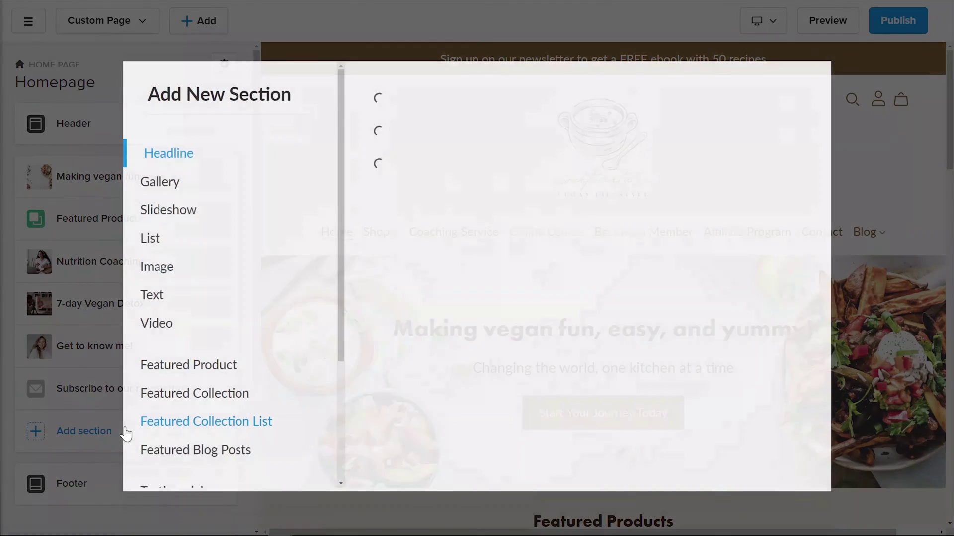
{"action": "scroll", "coordinate": [199, 248], "scroll_direction": "down", "scroll_amount": 1}
{"action": "left_click", "coordinate": [184, 164]}
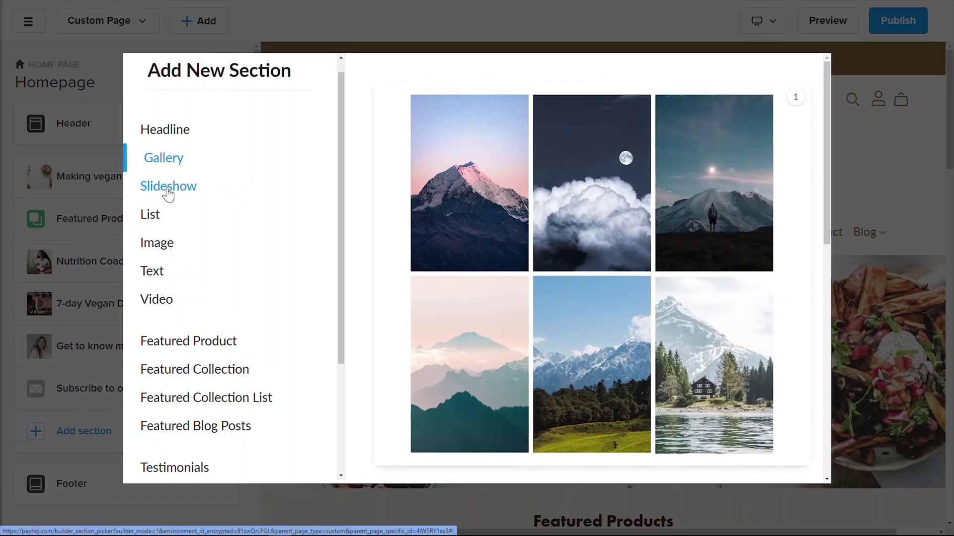
{"action": "left_click", "coordinate": [169, 194]}
{"action": "left_click", "coordinate": [155, 217]}
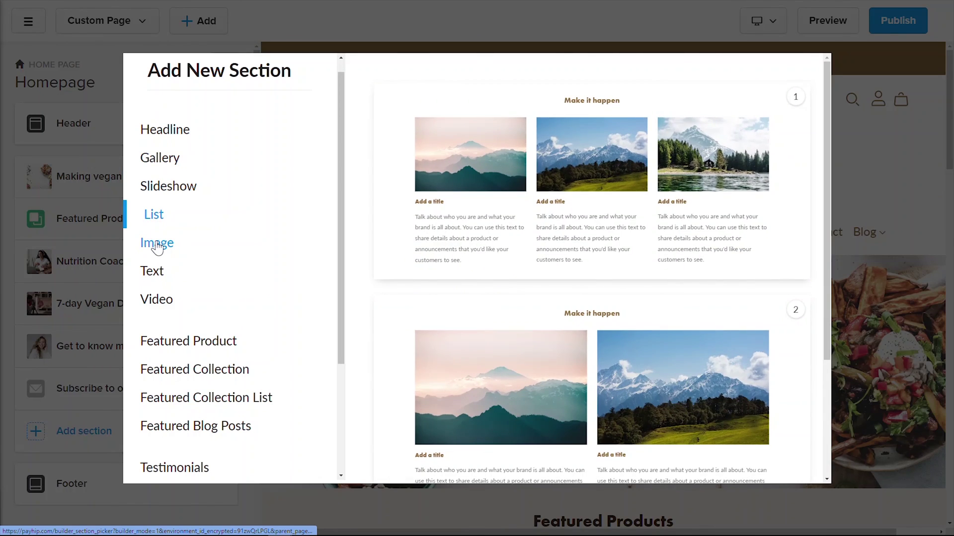
{"action": "left_click", "coordinate": [156, 244]}
{"action": "left_click", "coordinate": [152, 272]}
{"action": "left_click", "coordinate": [163, 303]}
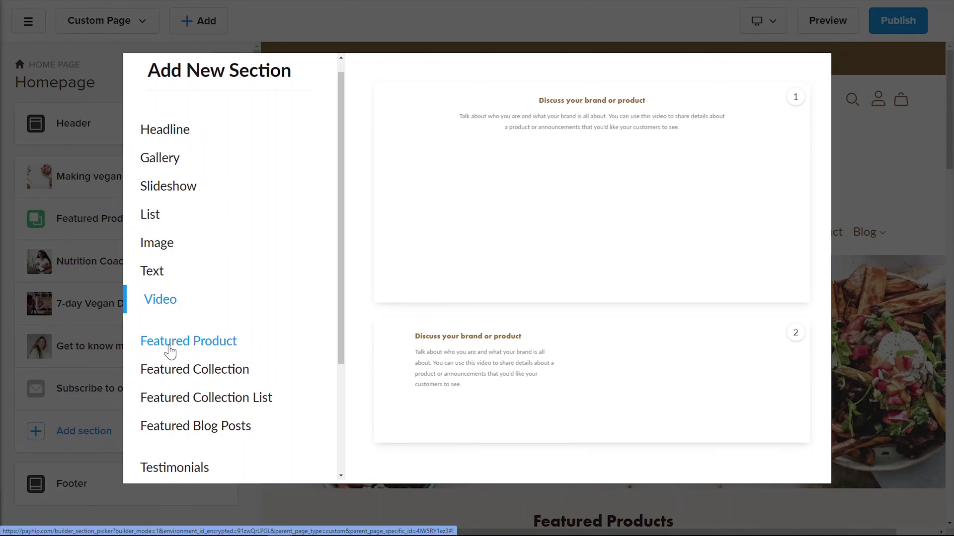
{"action": "left_click", "coordinate": [170, 344]}
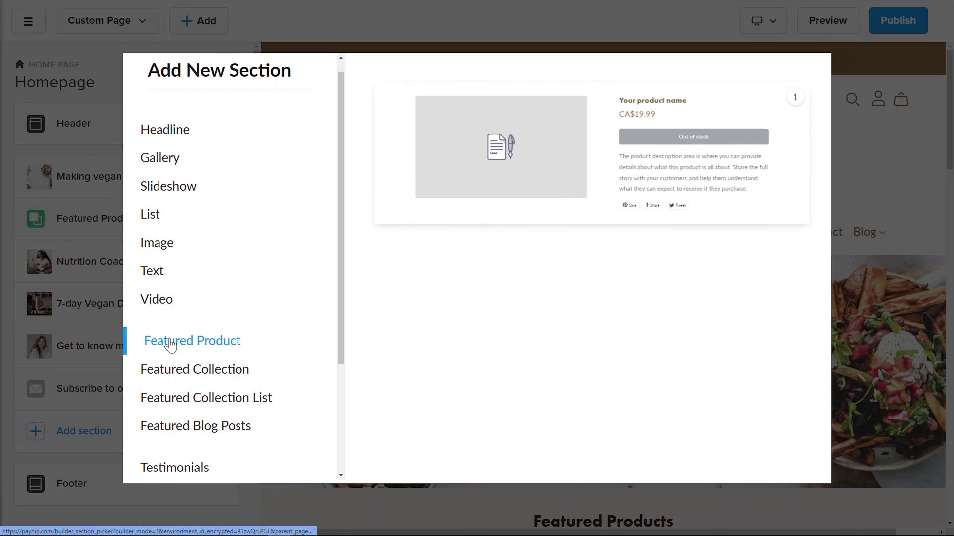
{"action": "left_click", "coordinate": [189, 374]}
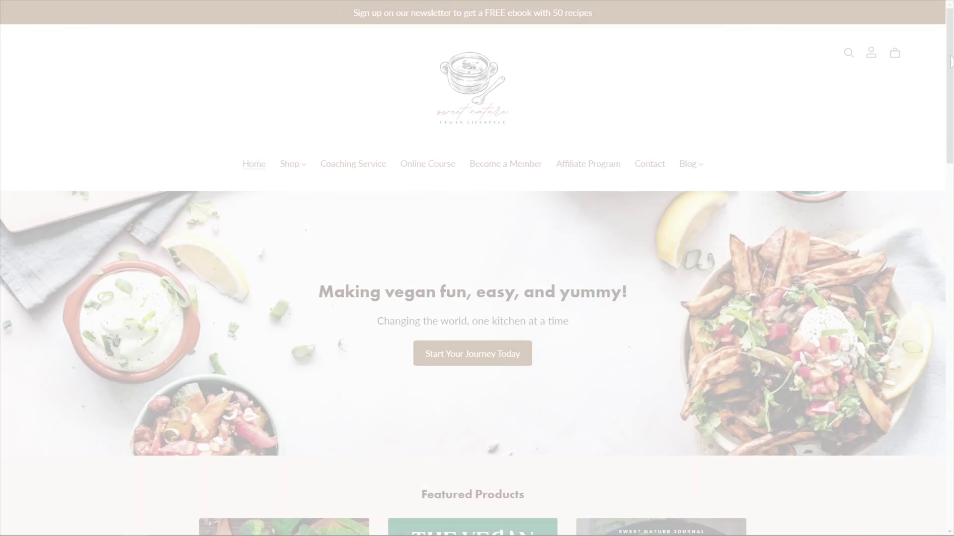
{"action": "scroll", "coordinate": [940, 129], "scroll_direction": "down", "scroll_amount": 5}
{"action": "left_click_drag", "start_coordinate": [940, 129], "coordinate": [941, 447]}
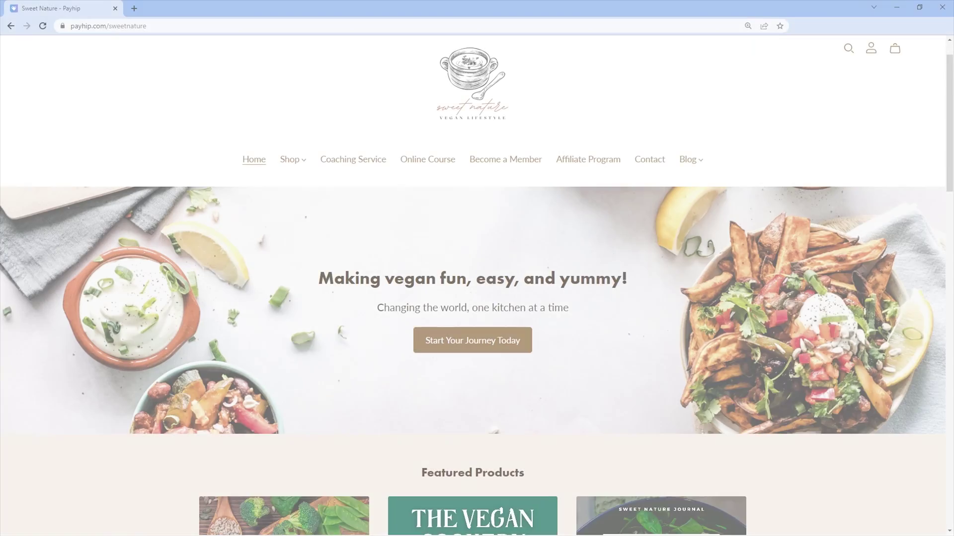